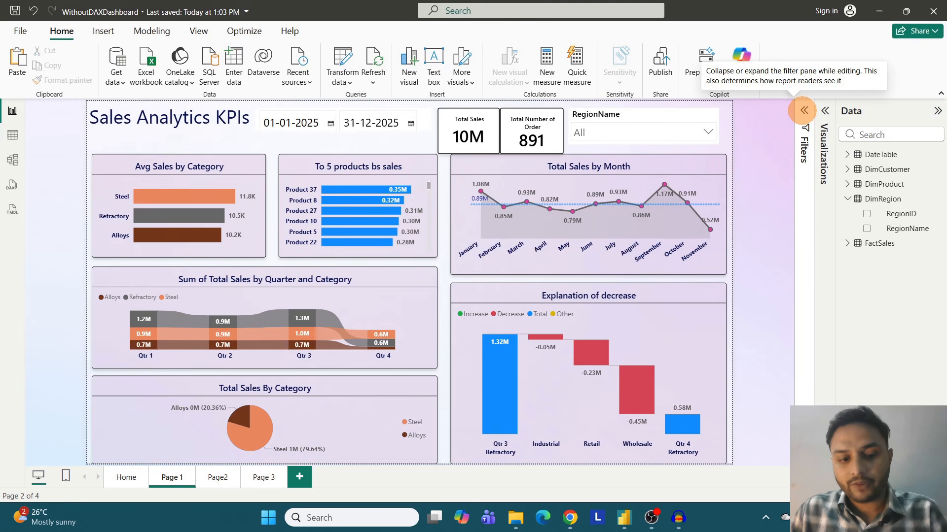
Filter the report page by Central, switch to East in the RegionName slicer, and clear the slicer selection.
left_click(804, 110)
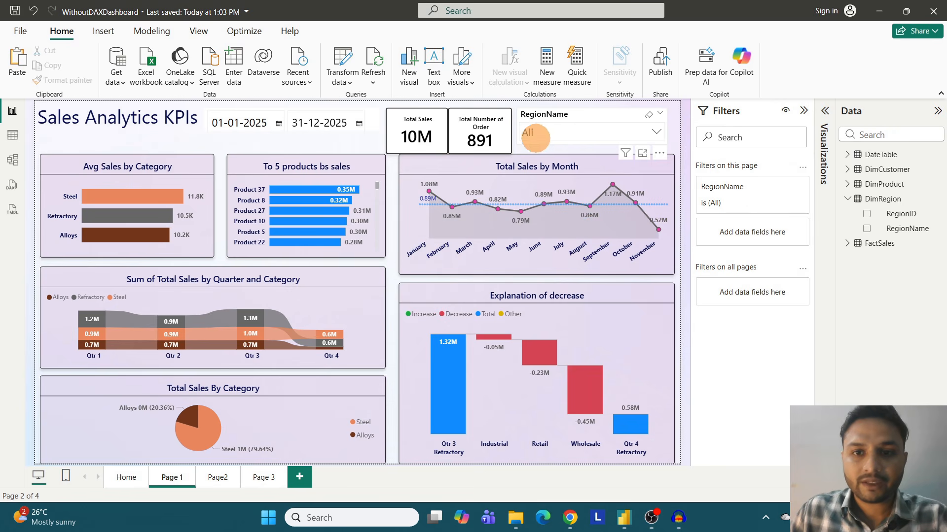
left_click(599, 139)
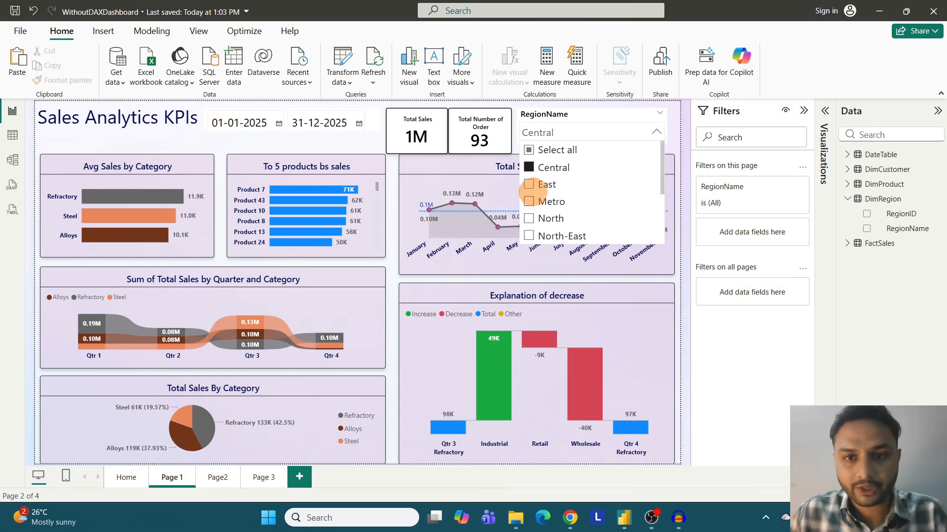
left_click(528, 184)
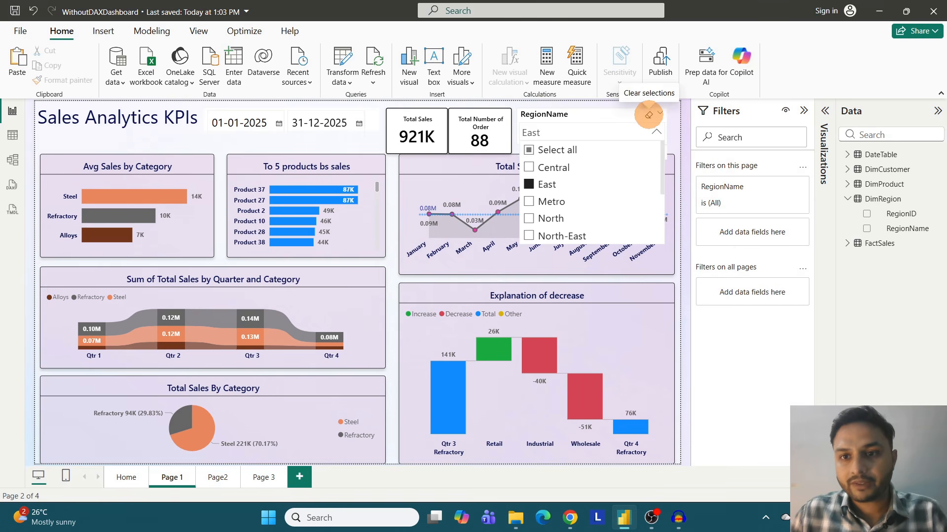
left_click(658, 113)
left_click(650, 113)
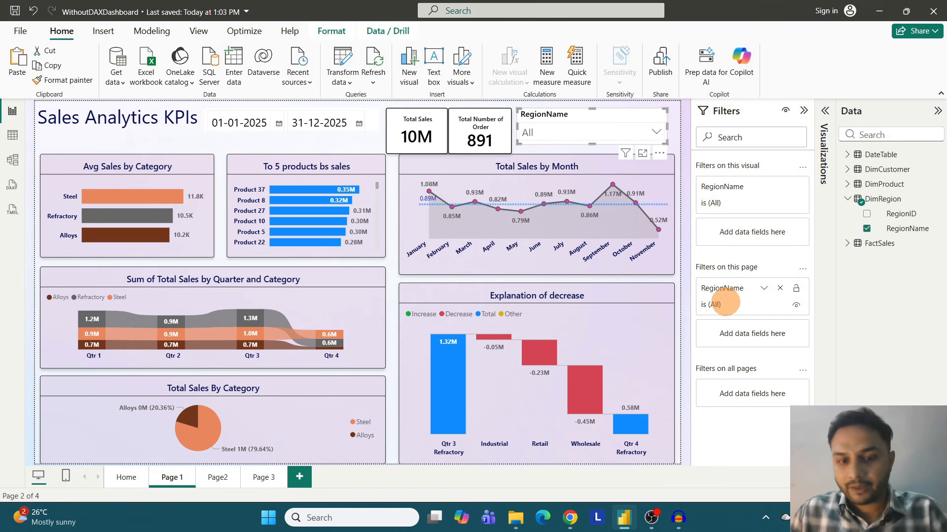
Filter the page-level RegionName filter to Central, add East, and deselect both regions again.
key("ctrl")
key("ctrl")
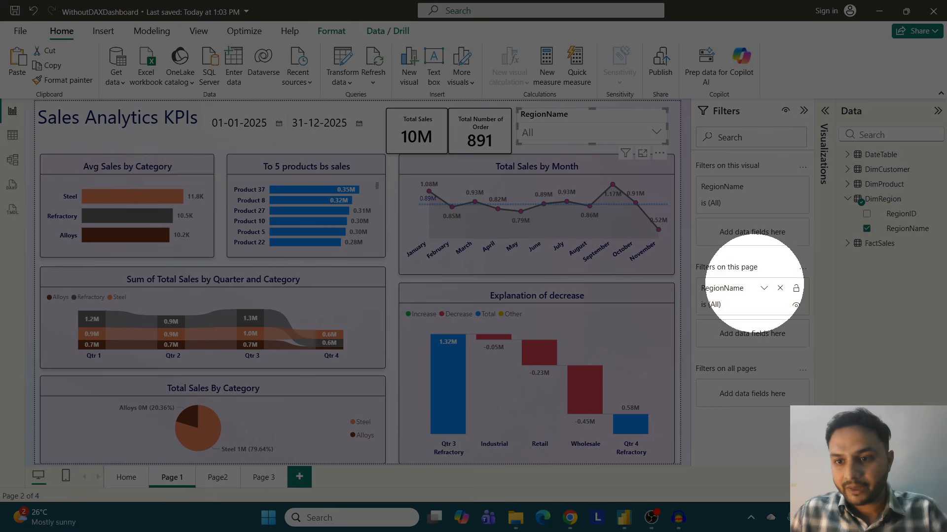
left_click(764, 288)
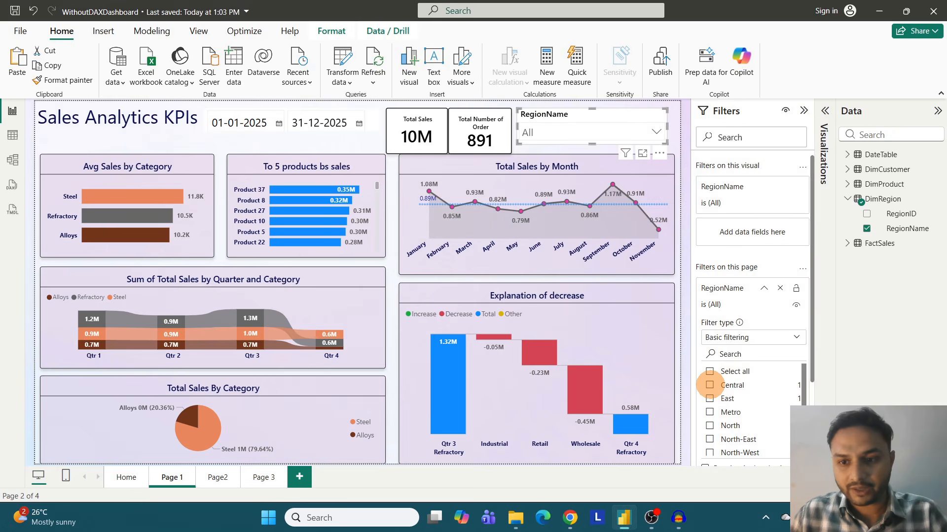
left_click(710, 385)
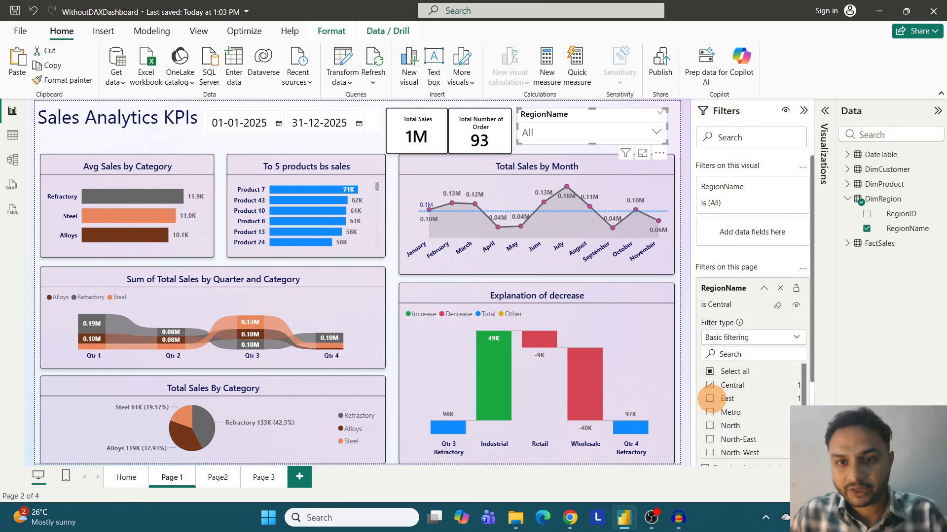
left_click(709, 398)
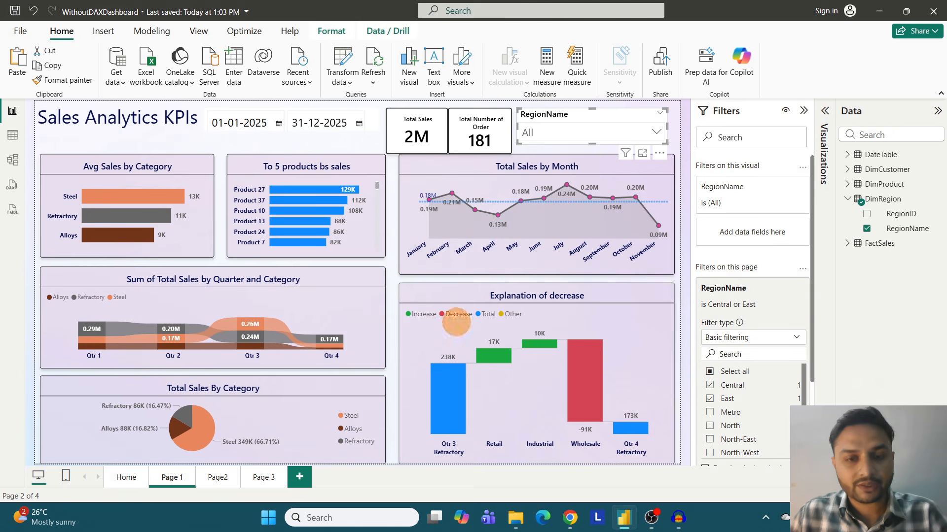
left_click(709, 398)
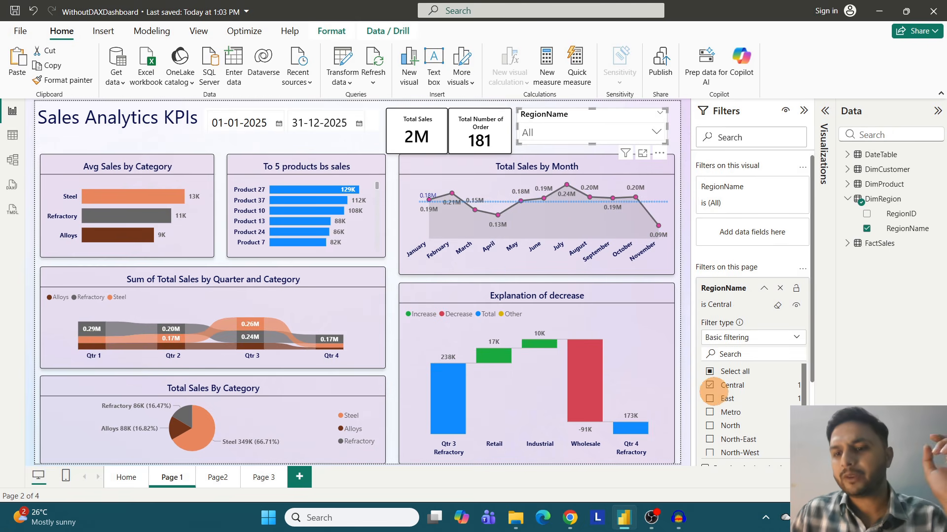
left_click(709, 385)
left_click(763, 288)
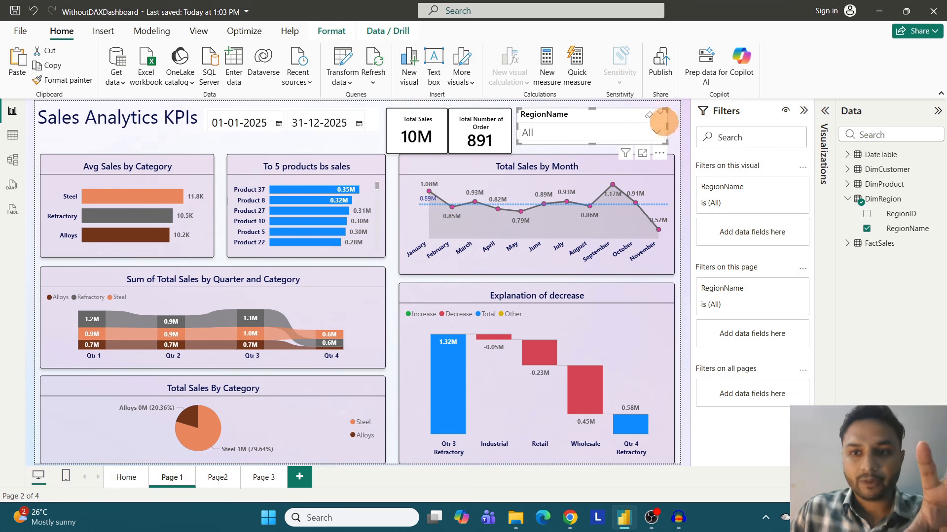
Replace the RegionName slicer with a new slicer beside the Total Number of Order card, using the RegionName field from DimRegion.
left_click(803, 111)
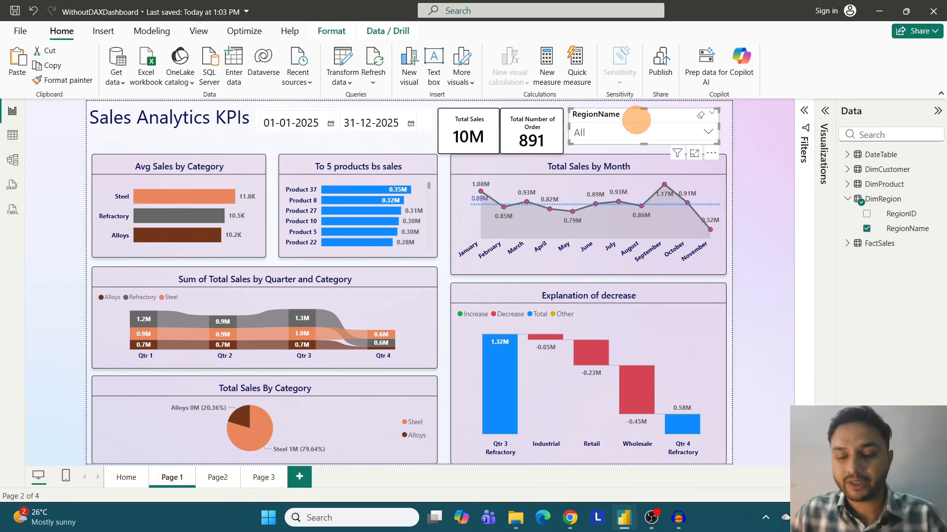
key("Delete")
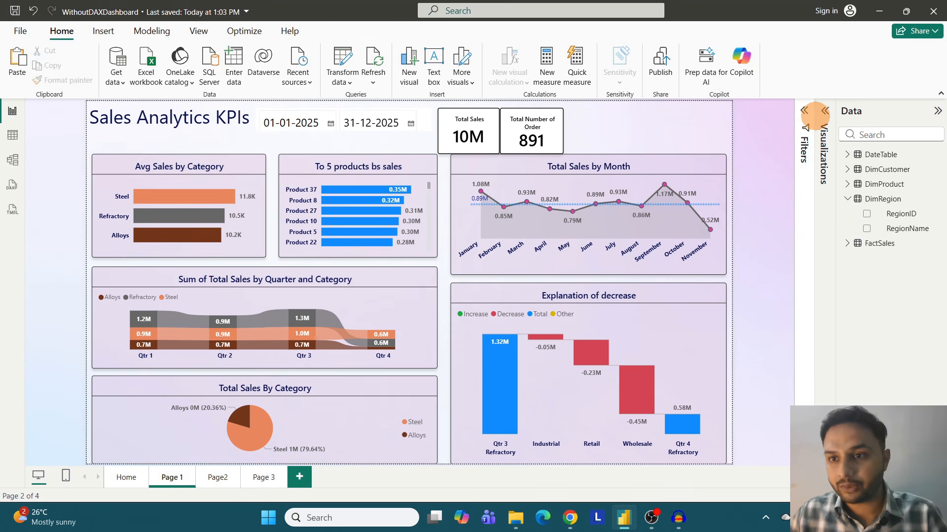
left_click(824, 110)
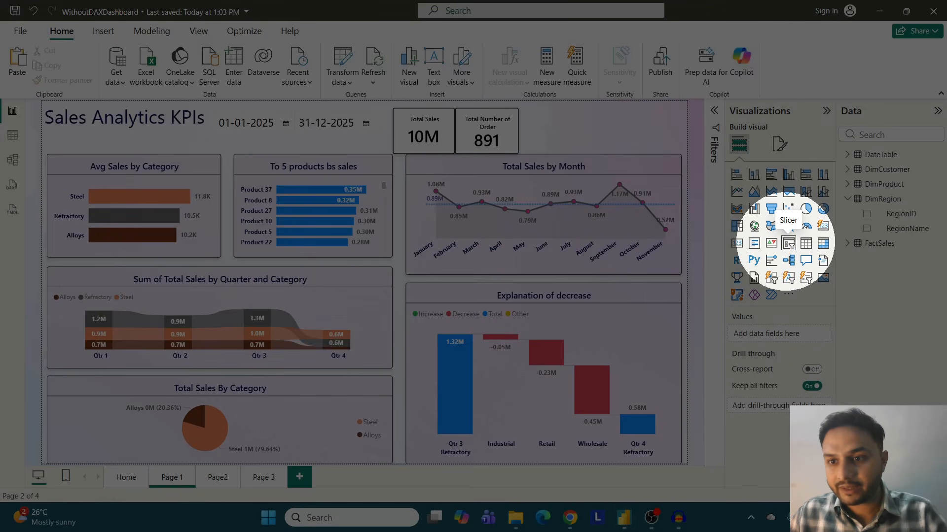
left_click(788, 243)
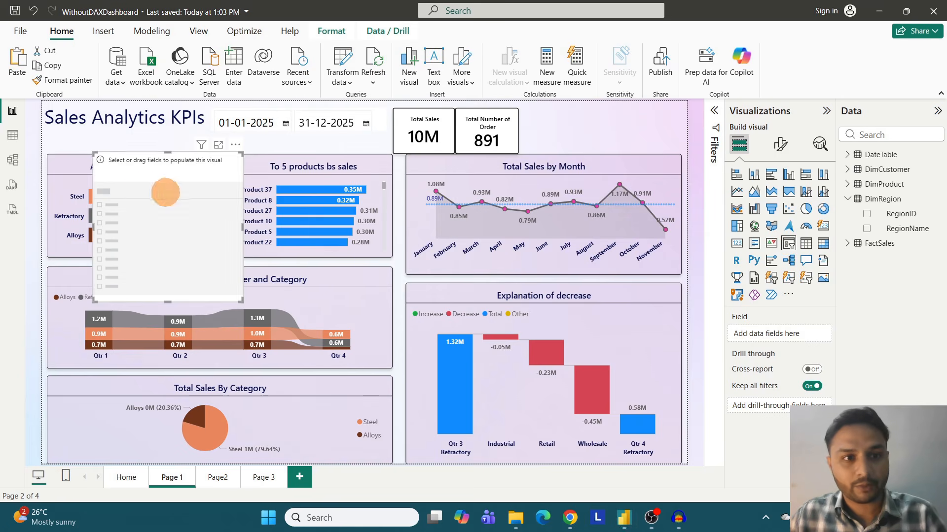
left_click_drag(155, 179, 575, 139)
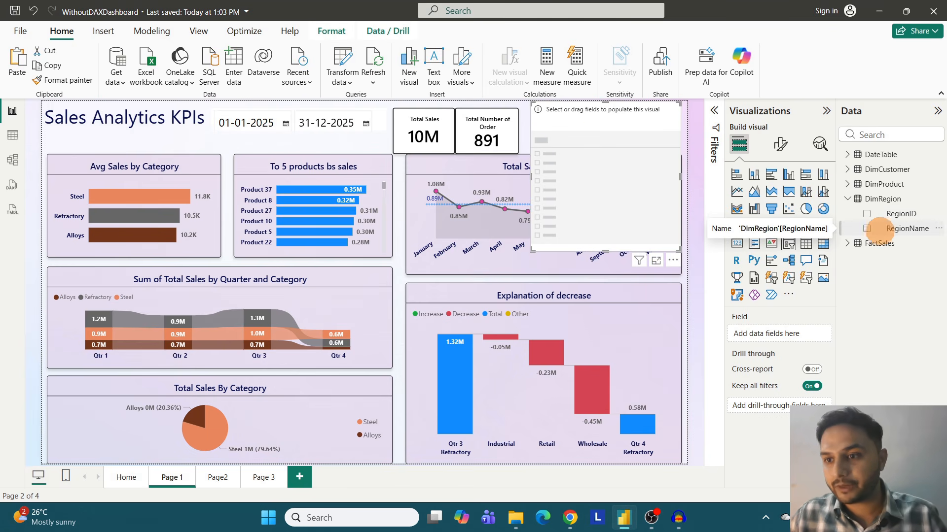
left_click_drag(912, 229, 612, 173)
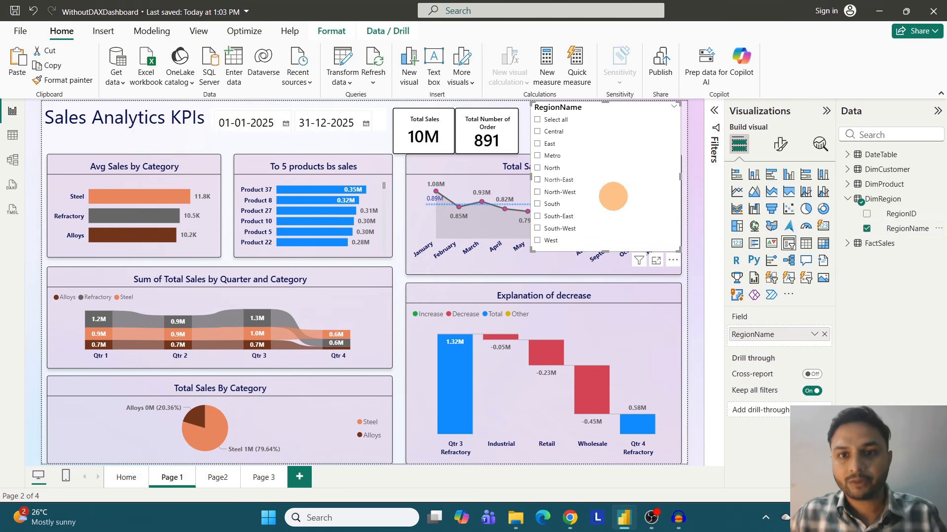
Set the new region slicer's style to Dropdown and its values font size to 13.
left_click(780, 144)
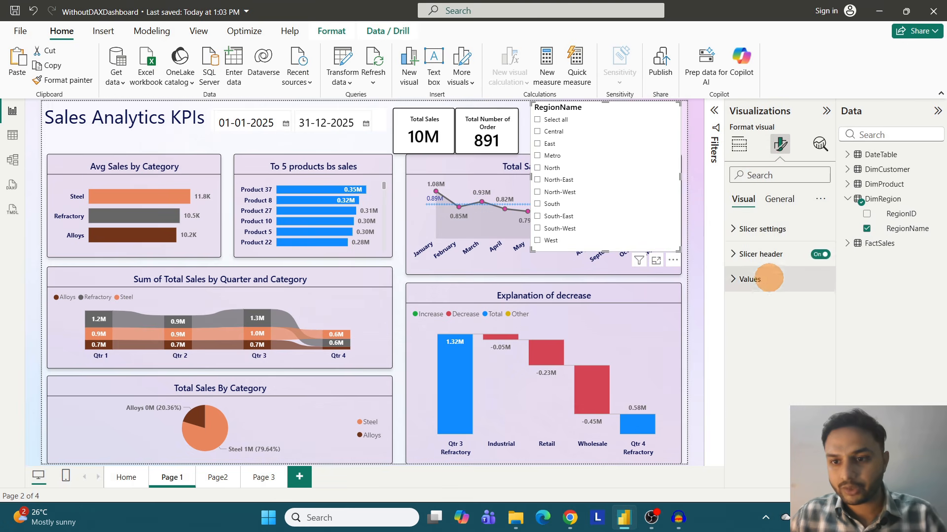
left_click(741, 229)
left_click(784, 291)
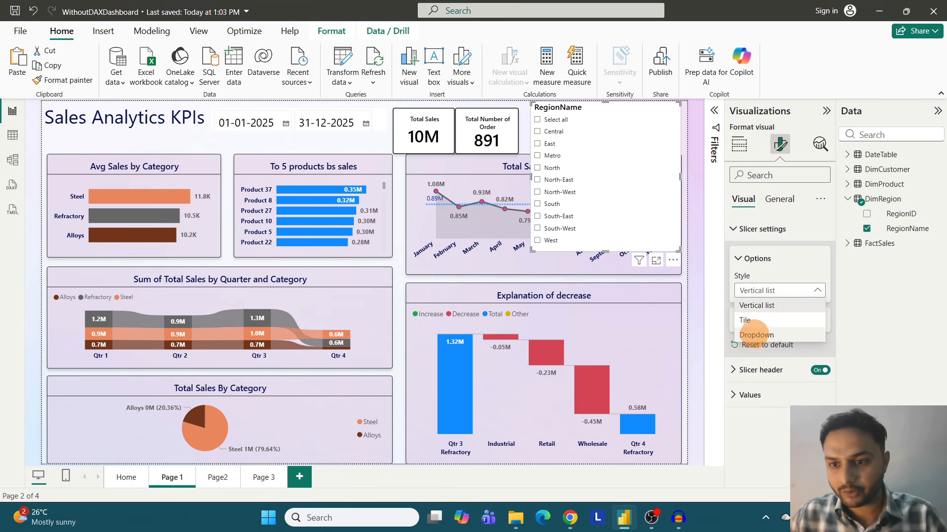
left_click(756, 335)
left_click(747, 394)
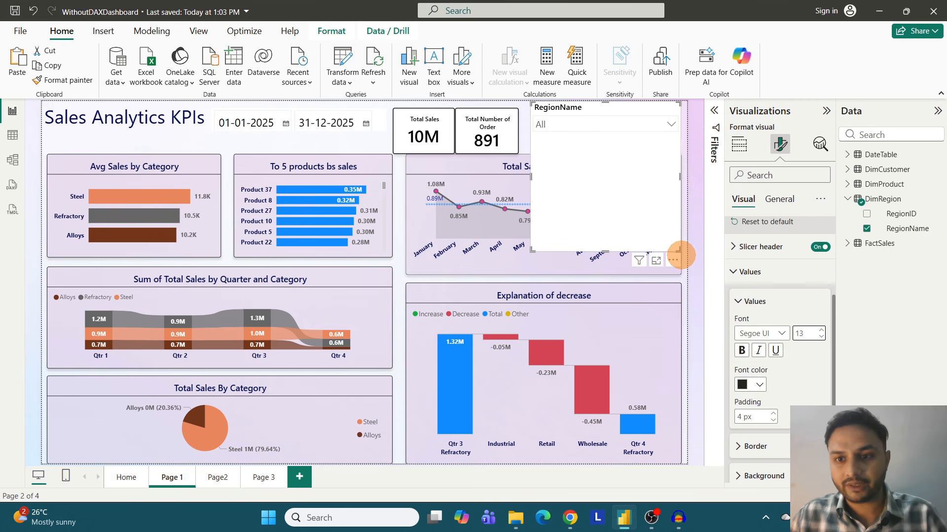
Shrink the region slicer to a compact box above the Total Sales by Month chart and show the page's filters.
left_click_drag(680, 251, 666, 141)
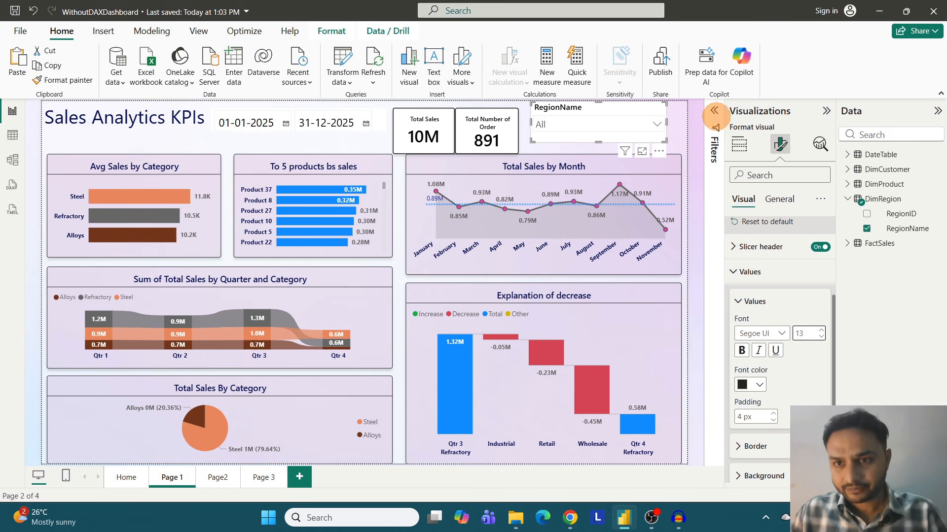
left_click(714, 110)
left_click(824, 110)
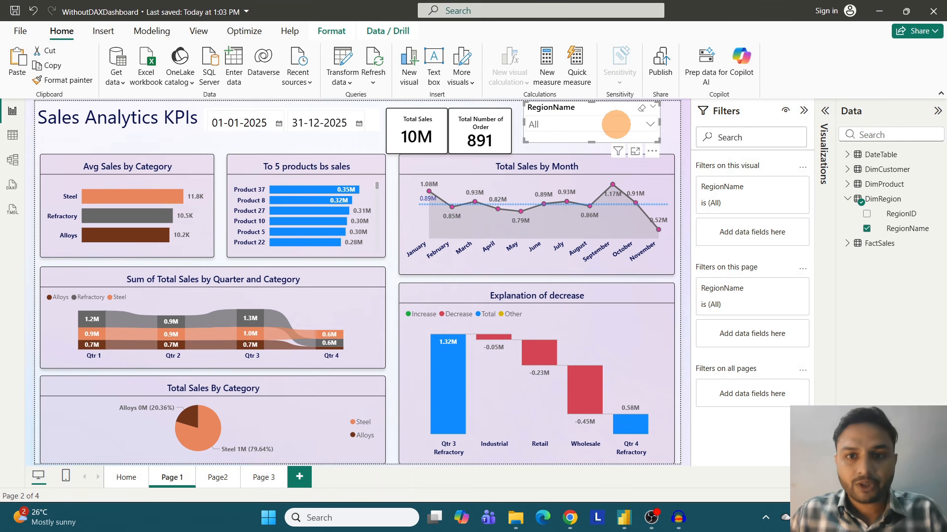
Test the new RegionName slicer by filtering the dashboard to Central, and deselect the region again.
left_click(611, 124)
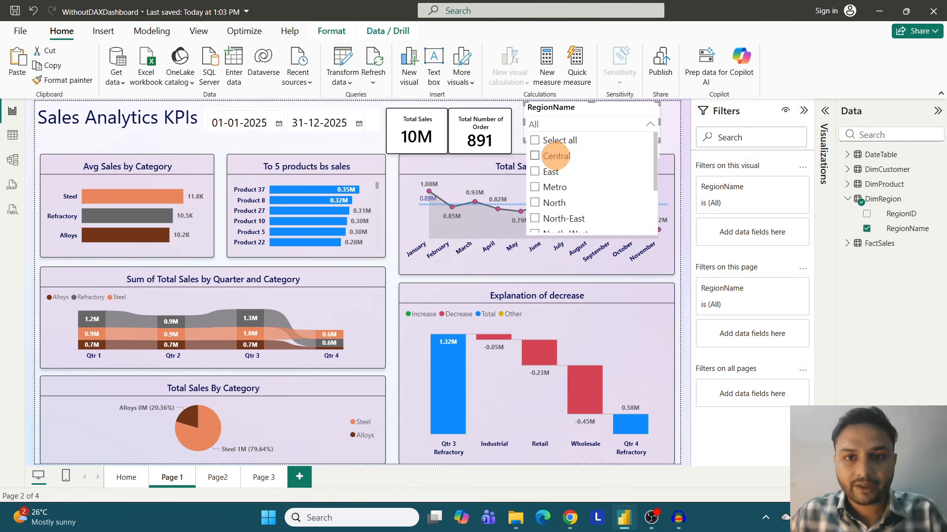
left_click(556, 156)
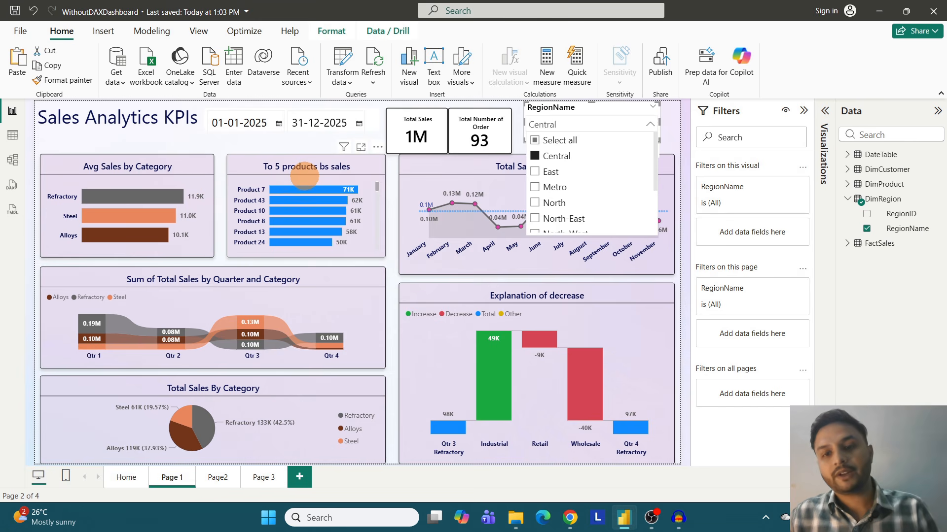
left_click(535, 156)
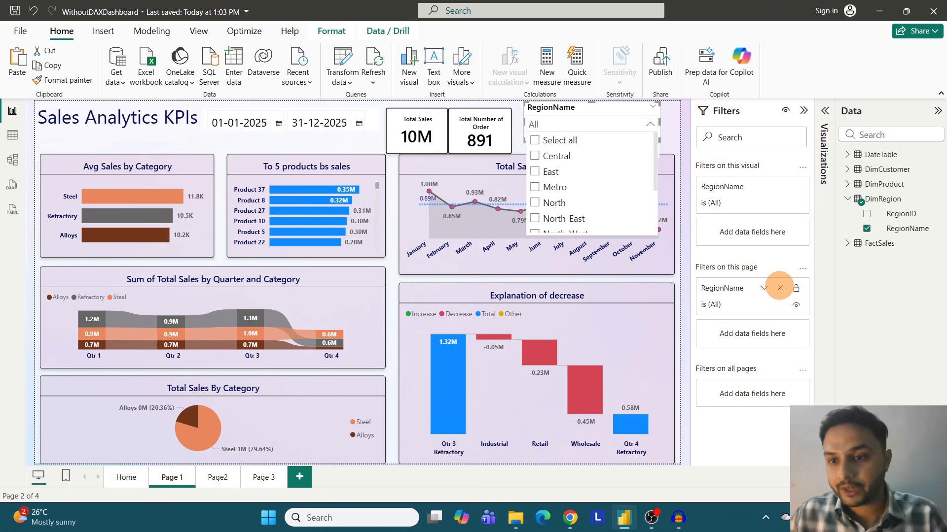
Test the page-level RegionName filter with East, deselect it and collapse the filter card.
left_click(715, 288)
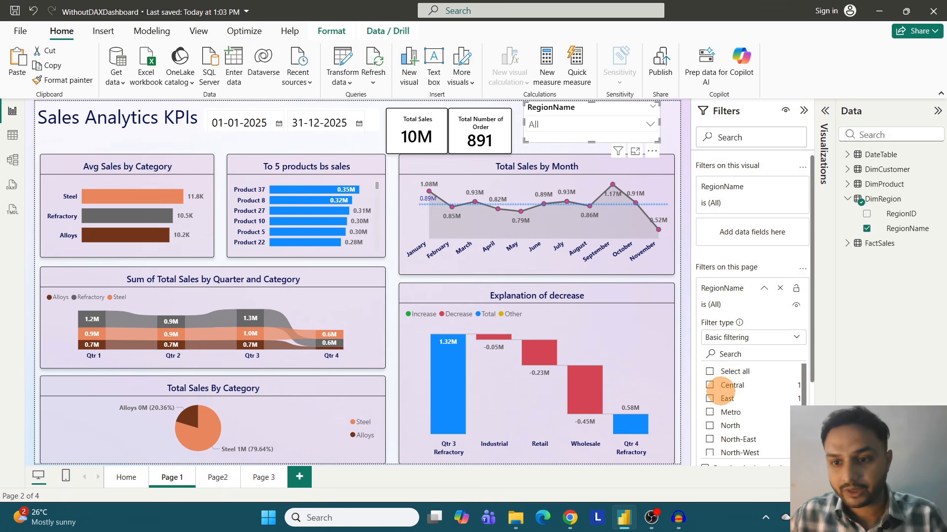
left_click(710, 398)
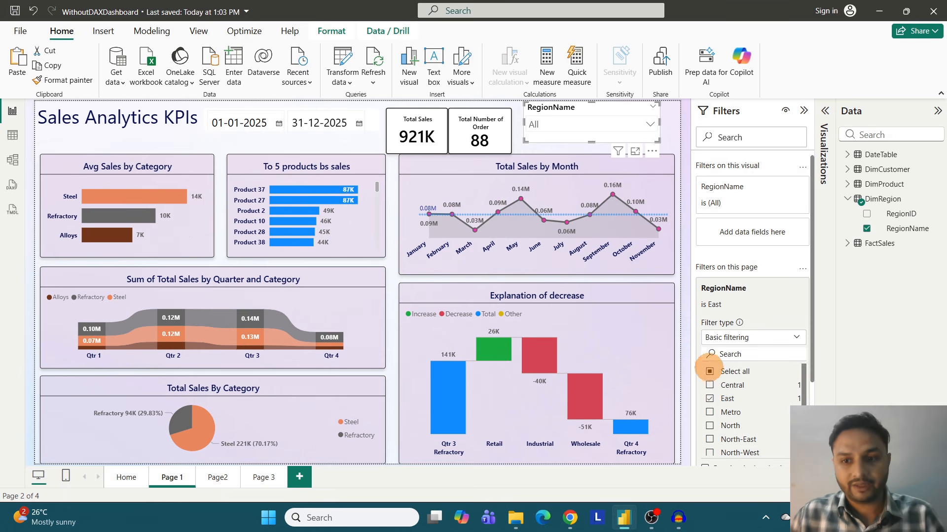
left_click(710, 399)
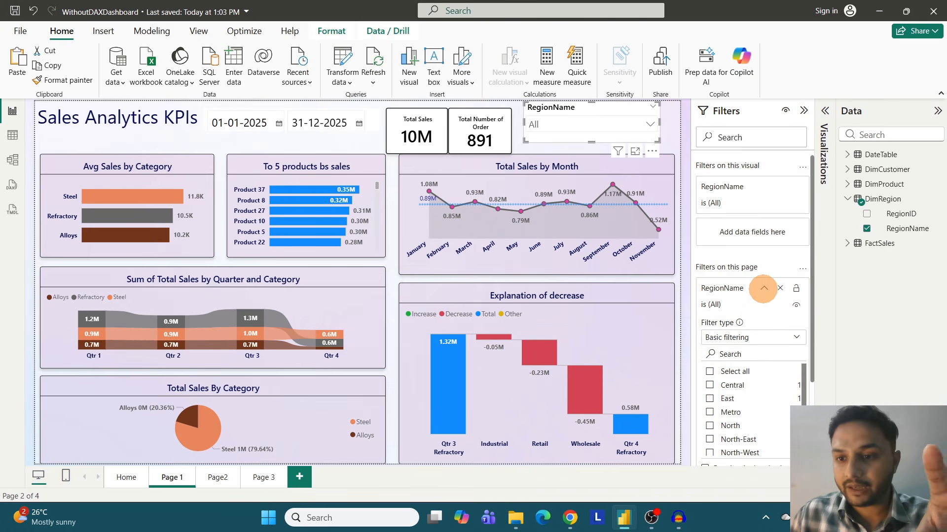
left_click(764, 288)
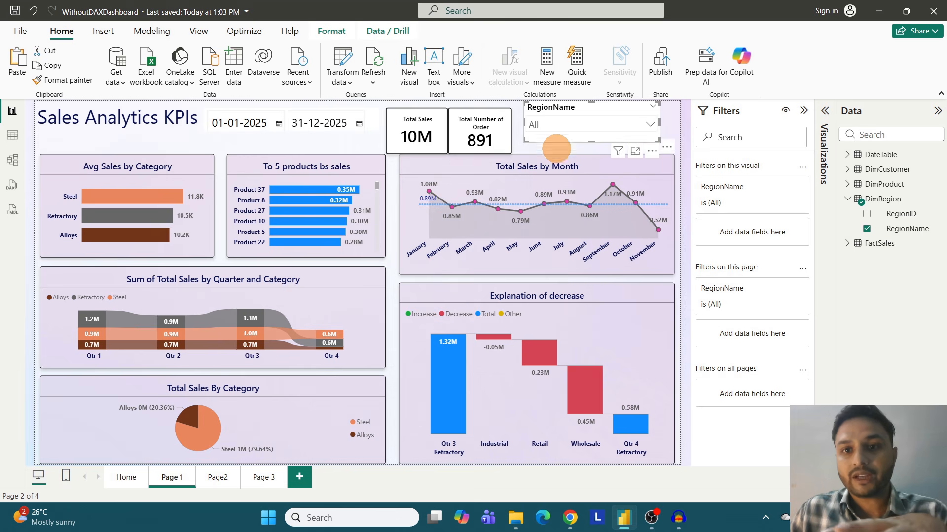
Turn on Edit interactions with the RegionName slicer as the source visual.
left_click(598, 129)
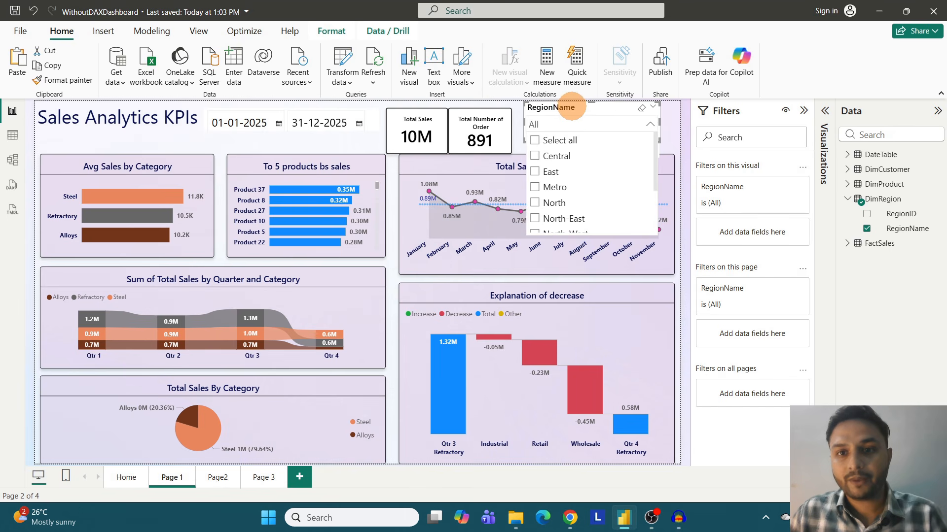
left_click(571, 107)
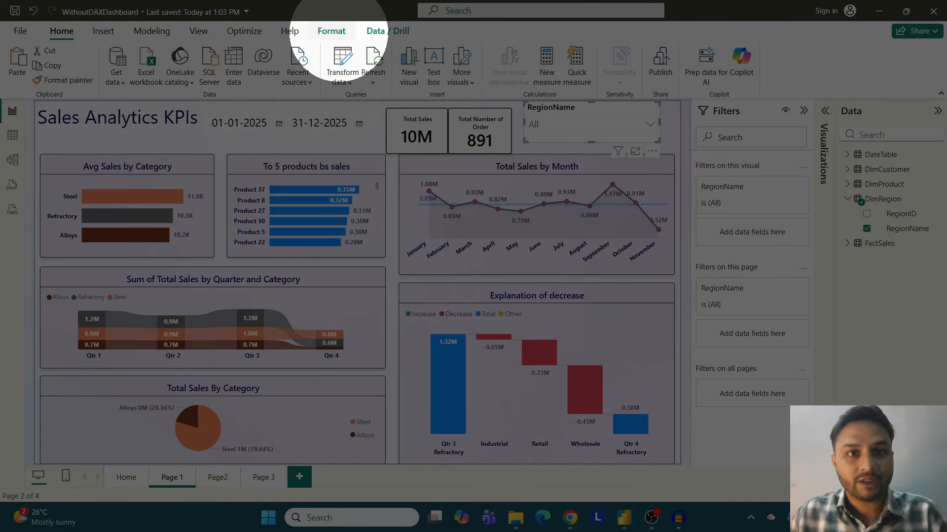
left_click(331, 31)
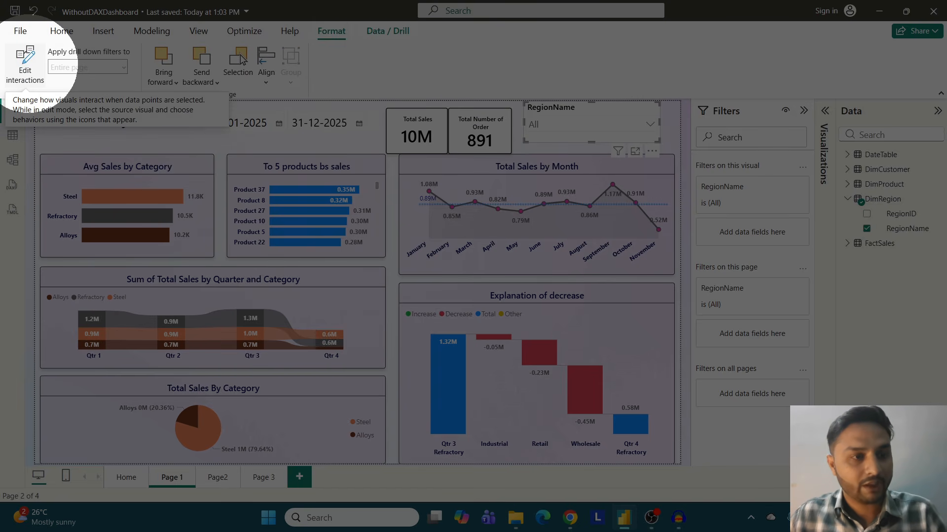
left_click(25, 64)
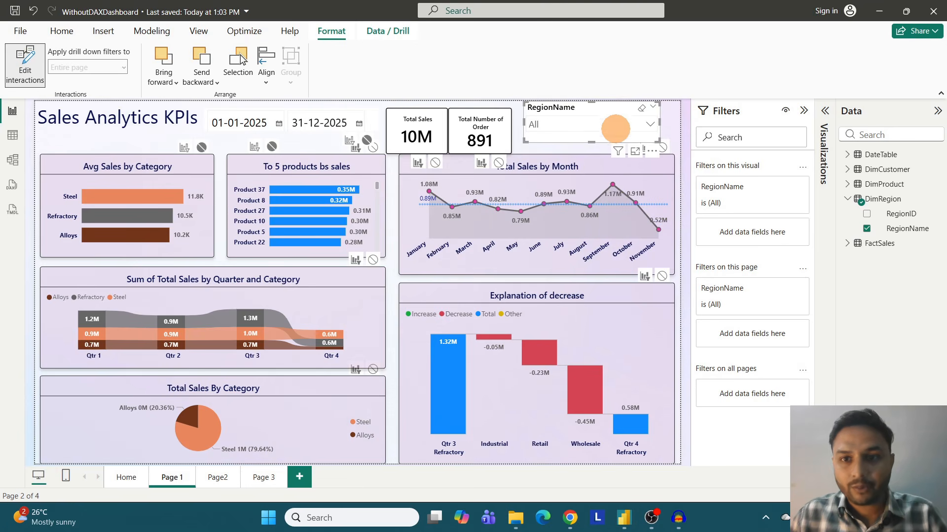
Filter the slicer by North, switch it to East, and set its interaction with the "To 5 products bs sales" chart to None.
left_click(612, 126)
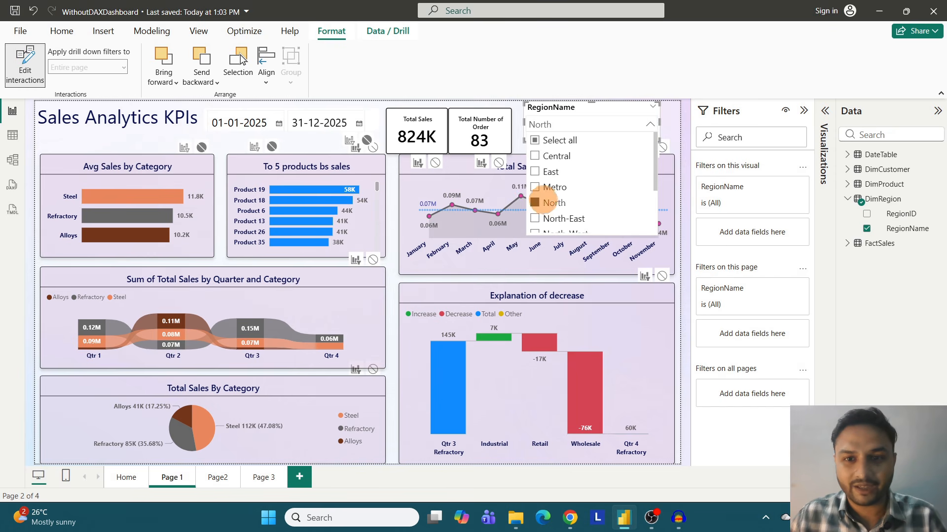
left_click(536, 171)
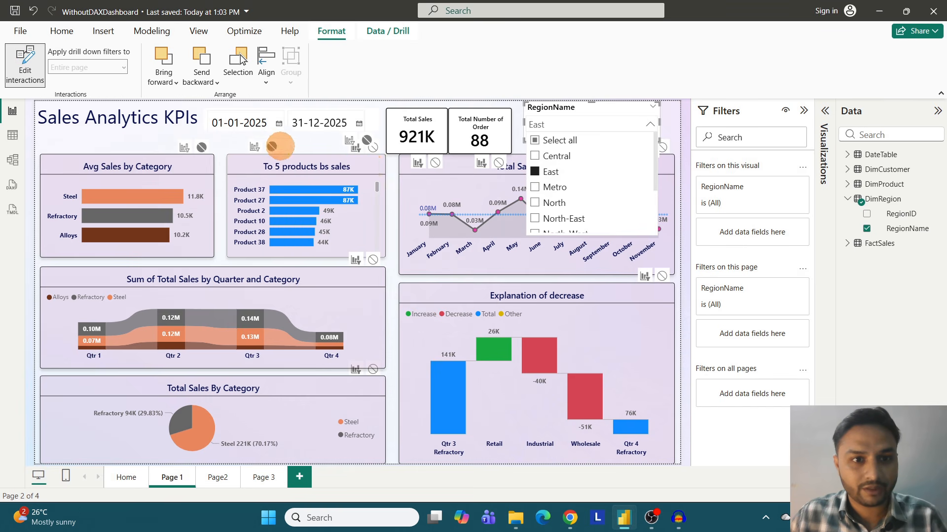
left_click(372, 147)
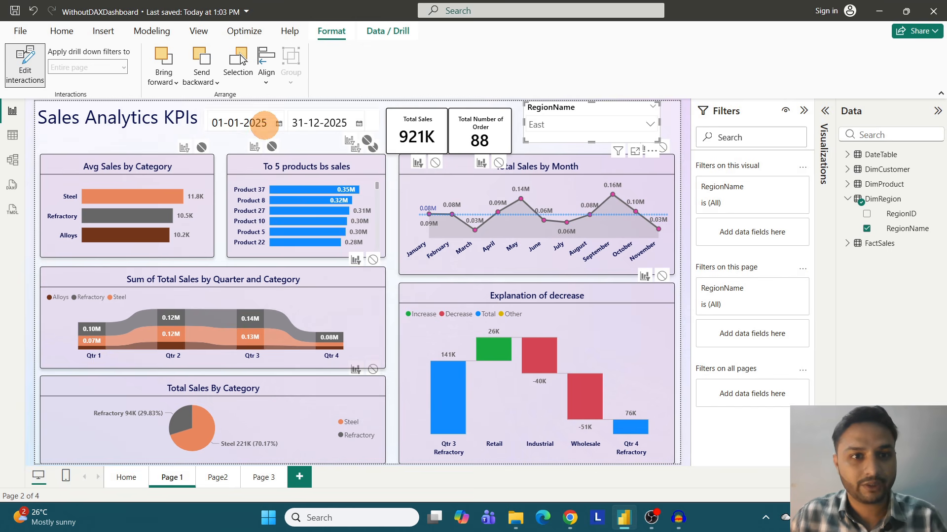
Switch the RegionName slicer to Metro, and clear its region selection.
left_click(610, 125)
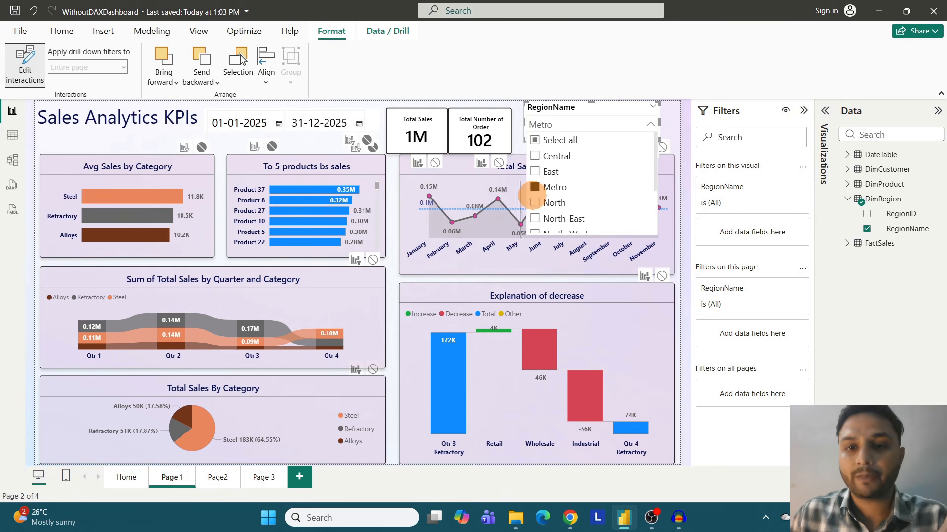
left_click(535, 188)
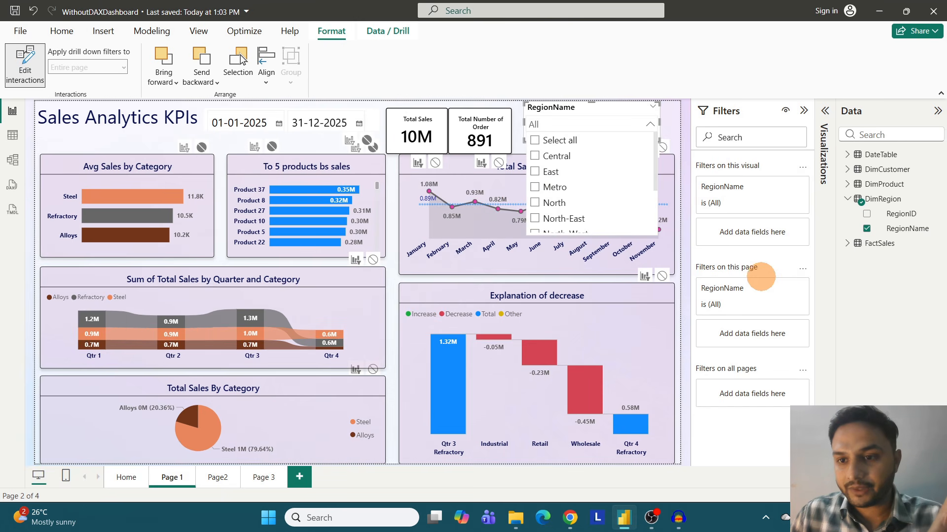
Filter the page to North-East with the page-level RegionName filter, collapse its card and deselect the slicer.
left_click(763, 288)
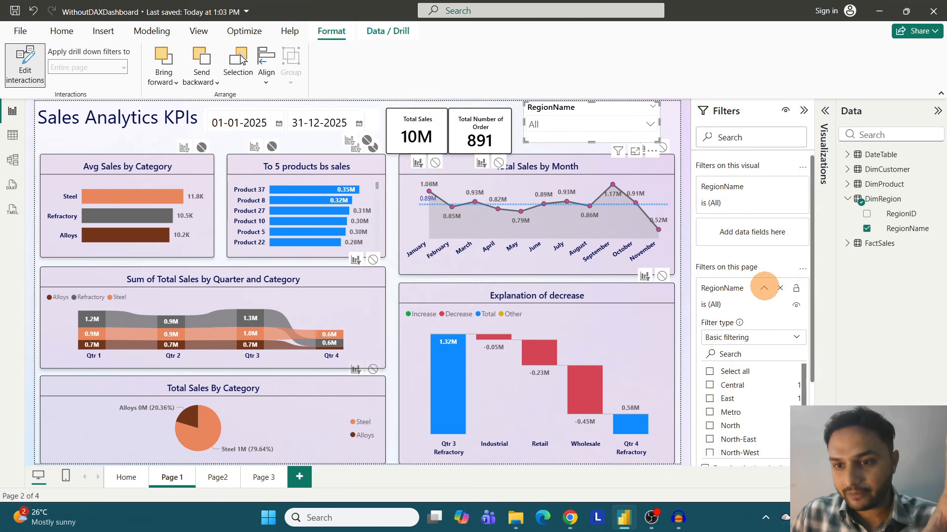
left_click(727, 384)
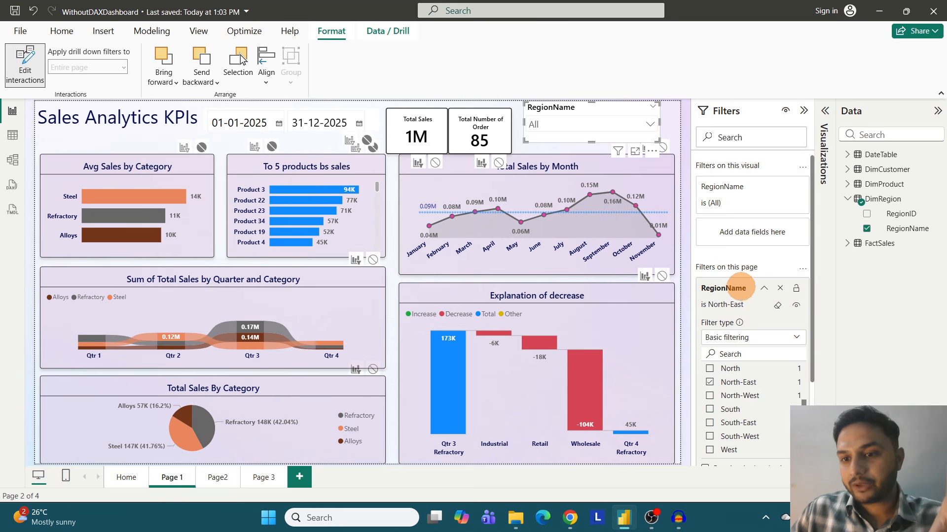
left_click(764, 288)
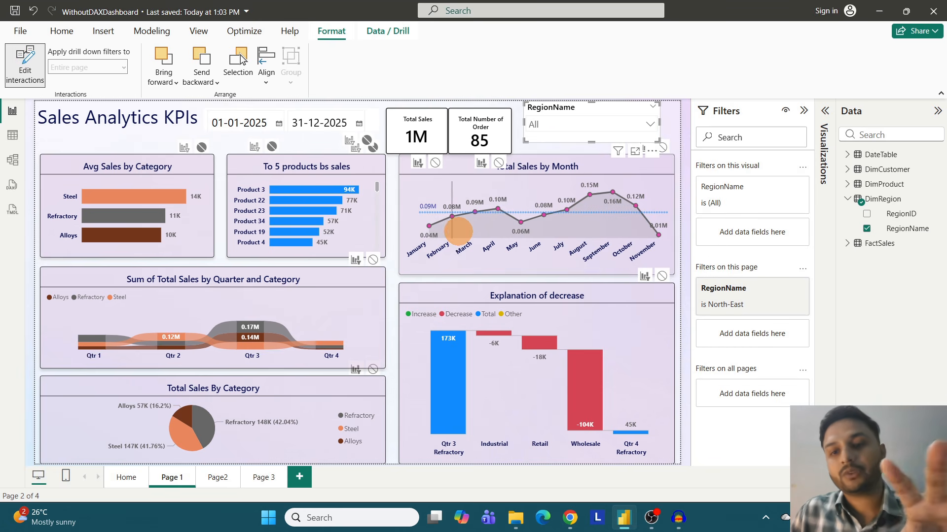
mouse_move(459, 230)
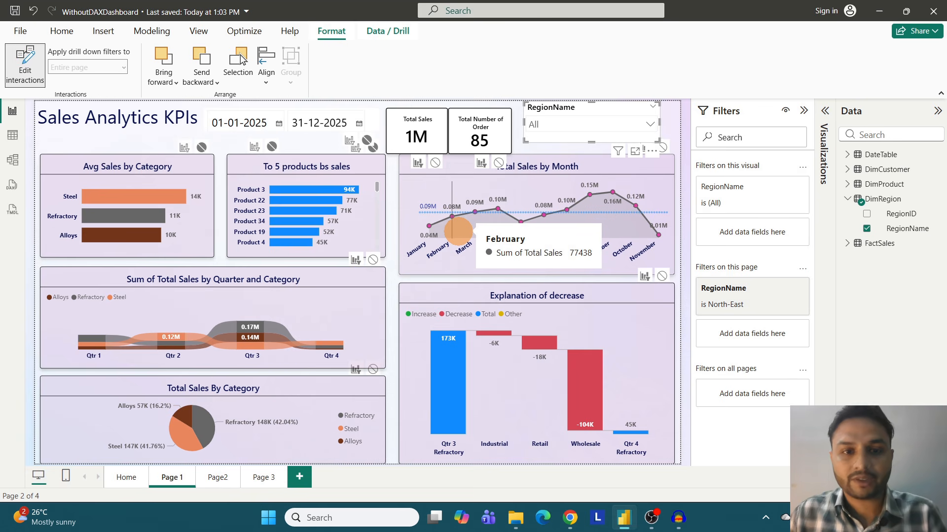
mouse_move(495, 216)
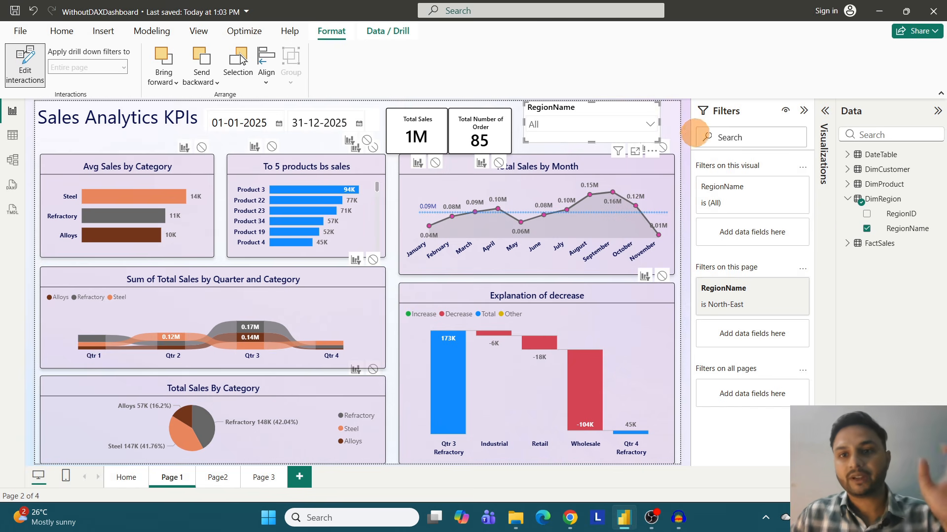
left_click(671, 121)
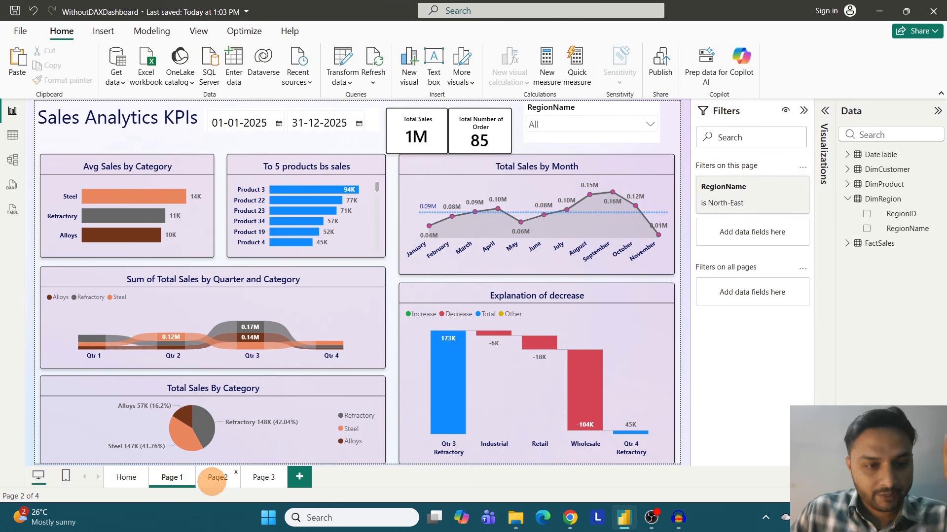
Check whether the page-level region filter affects Page2 and Page 3, and return to Page 1.
left_click(212, 477)
left_click(261, 477)
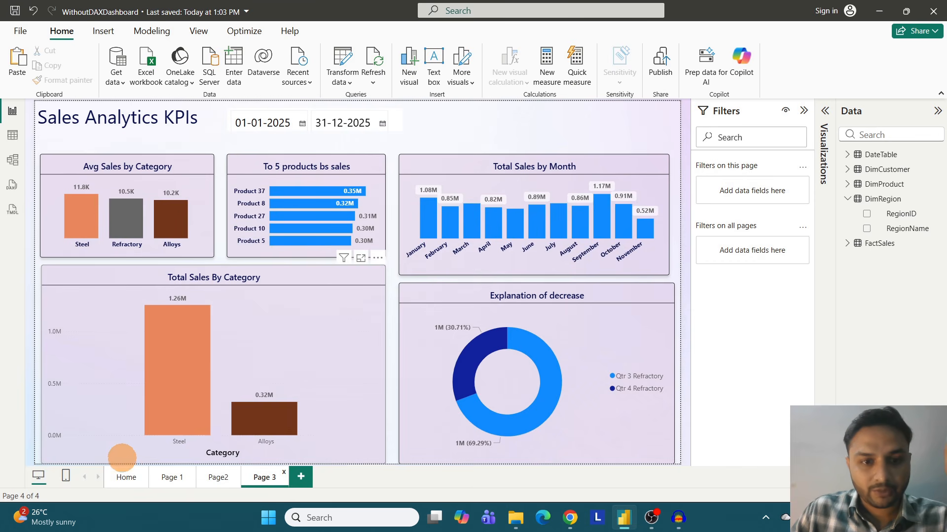
left_click(169, 477)
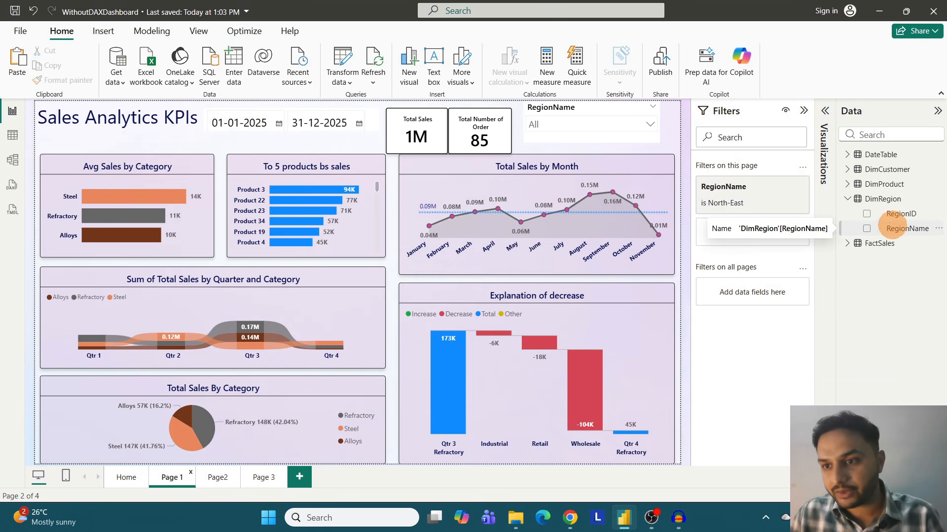
Add RegionName to the filters on all pages, leave only East selected, and clear the page-level RegionName filter.
left_click_drag(897, 228, 752, 293)
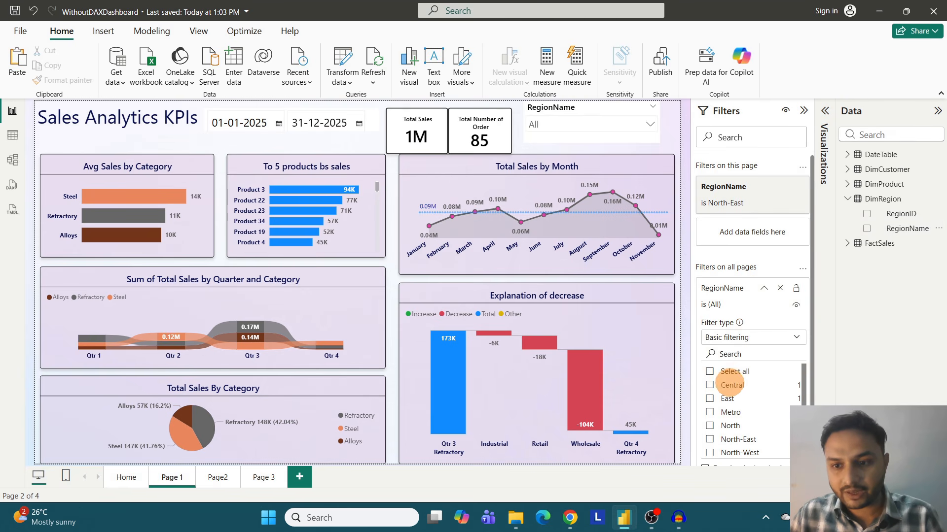
left_click(711, 385)
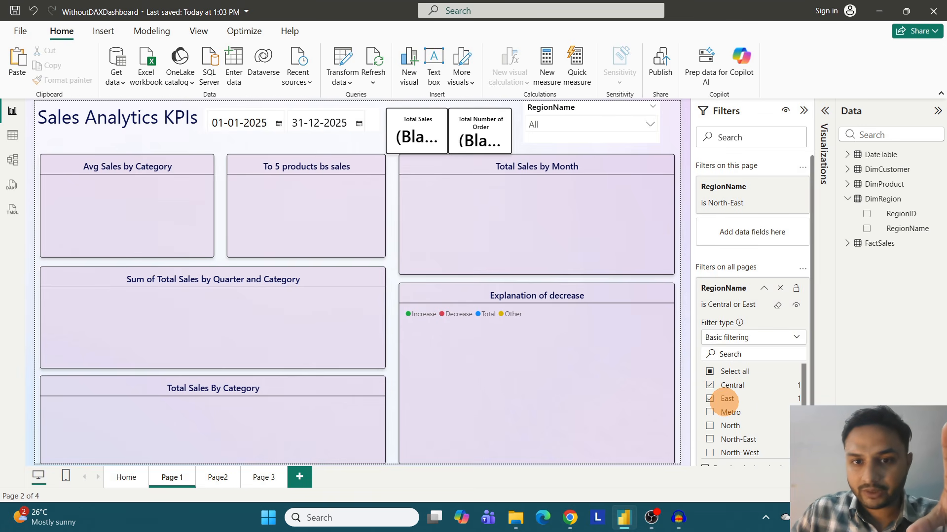
left_click(710, 385)
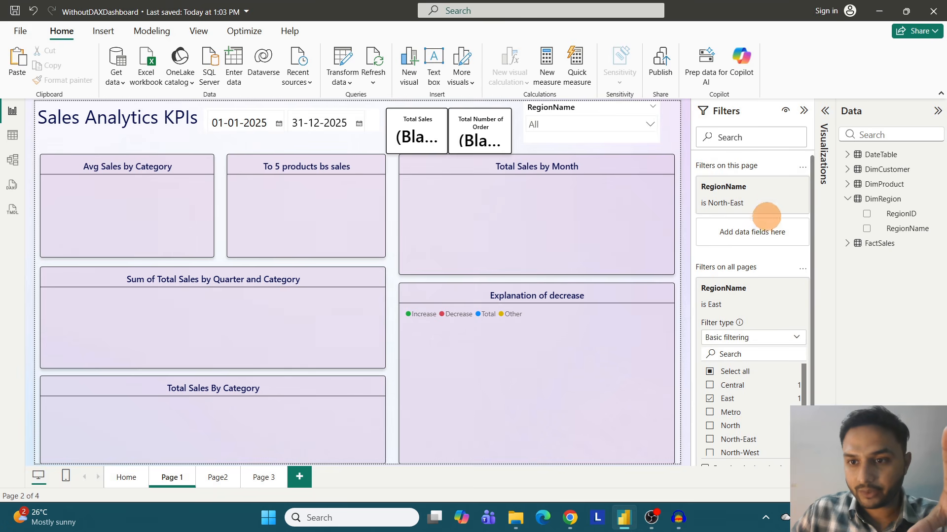
left_click(777, 203)
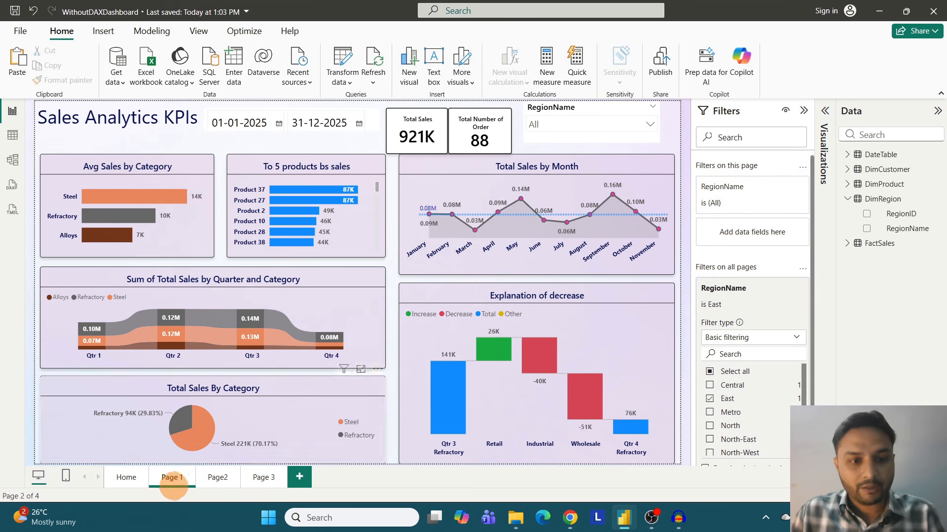
Add South to the all-pages RegionName filter from Page2, check Page 3, and return to Page 1.
left_click(213, 479)
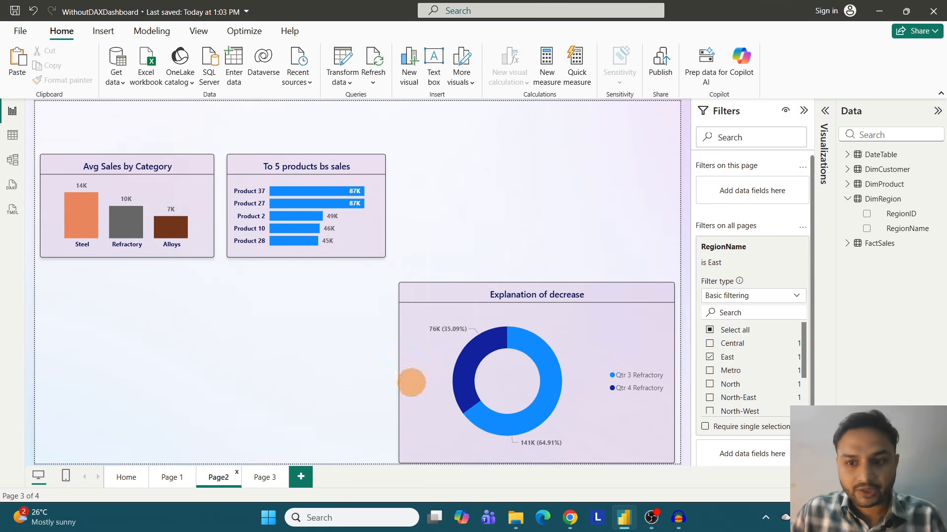
scroll(754, 381, "down", 2)
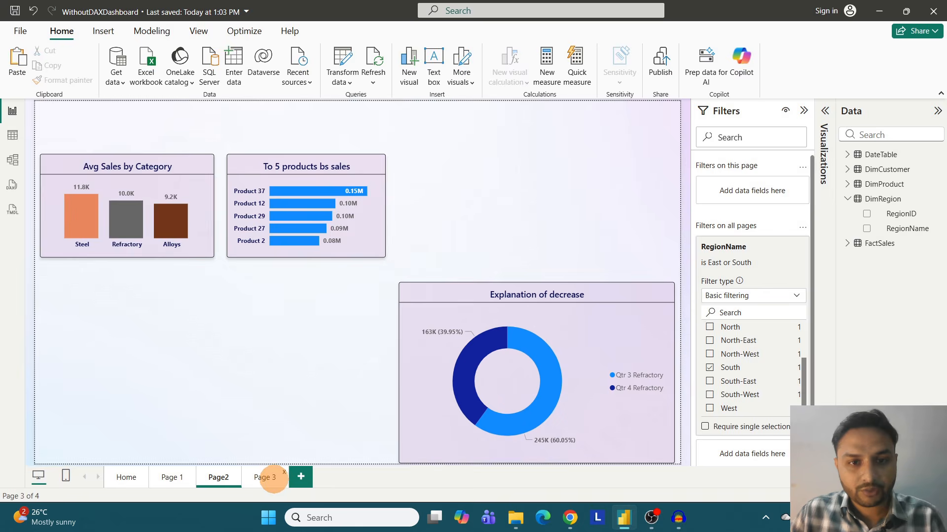
left_click(270, 477)
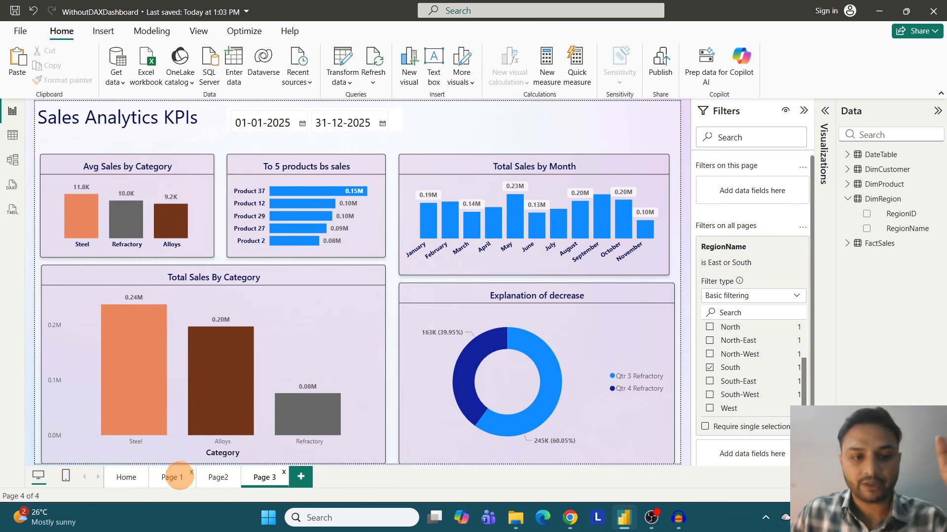
left_click(162, 477)
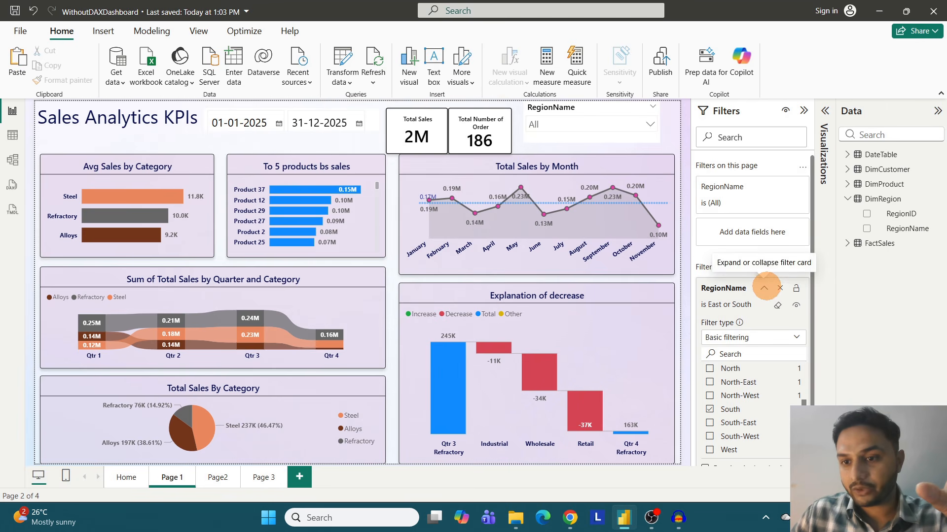
Collapse and clear the all-pages RegionName filter, and expand the page-level RegionName filter card.
left_click(763, 288)
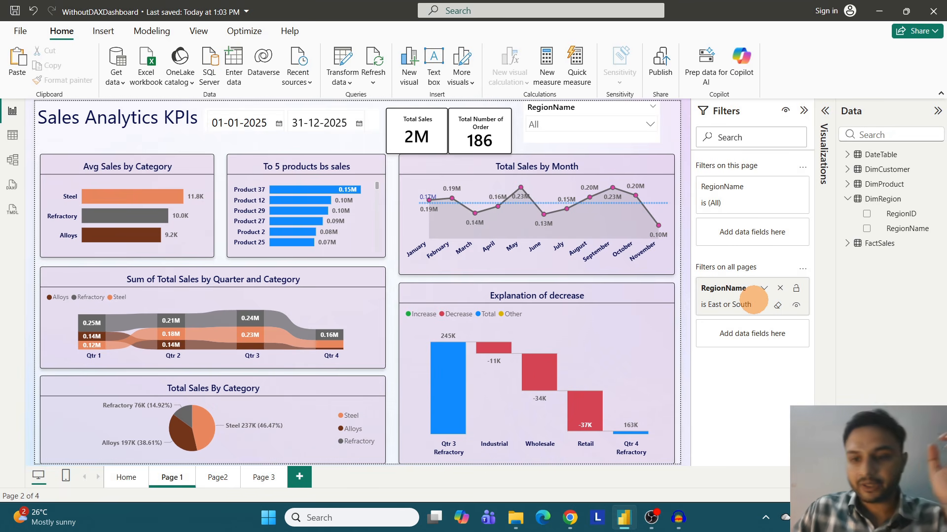
left_click(777, 305)
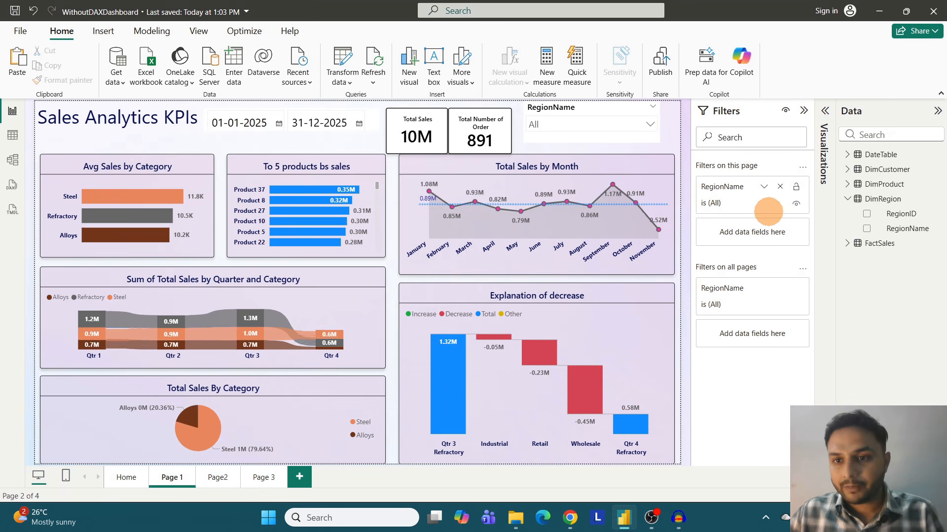
left_click(764, 187)
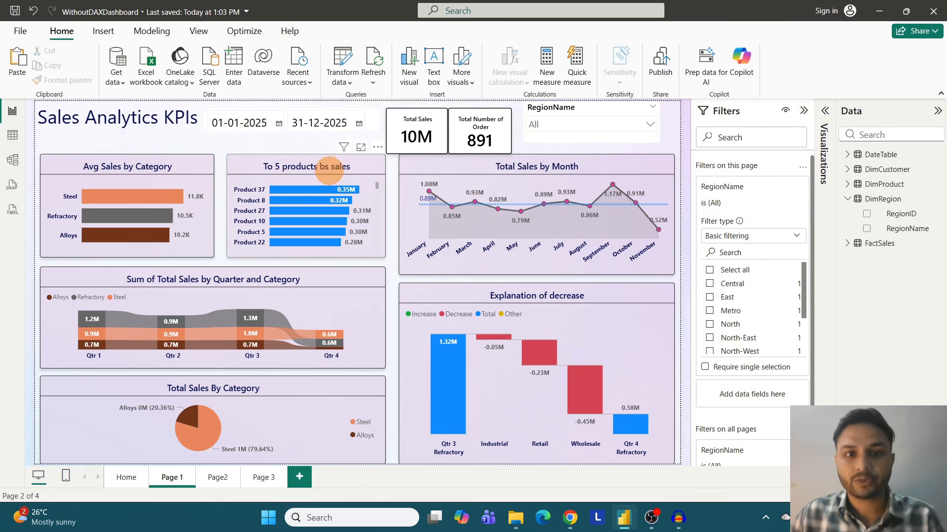
Add RegionName as a visual-level filter on the "To 5 products bs sales" chart and select Central.
left_click(290, 165)
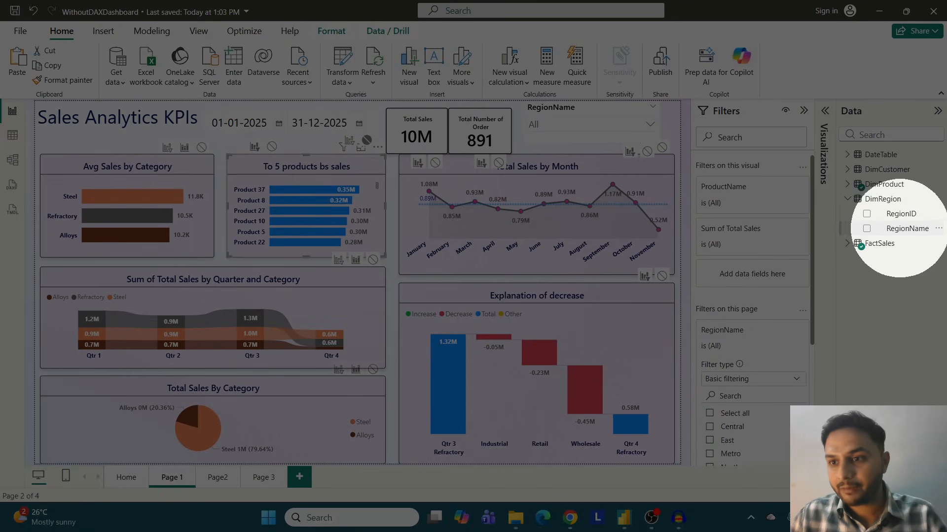
left_click_drag(902, 229, 753, 274)
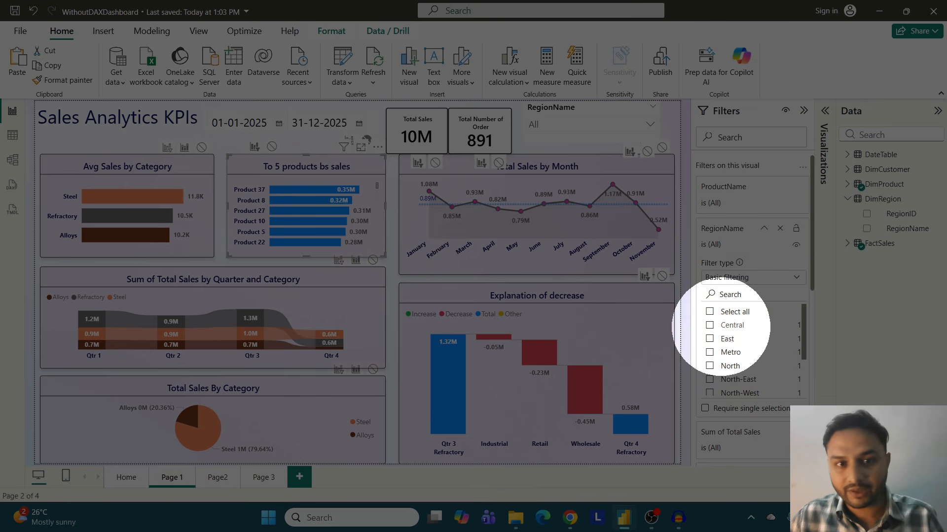
left_click(710, 325)
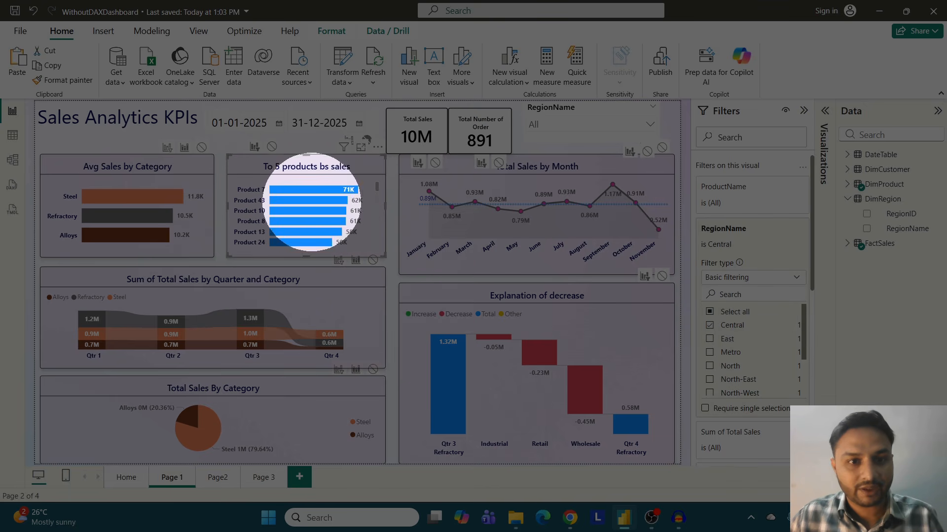
mouse_move(336, 201)
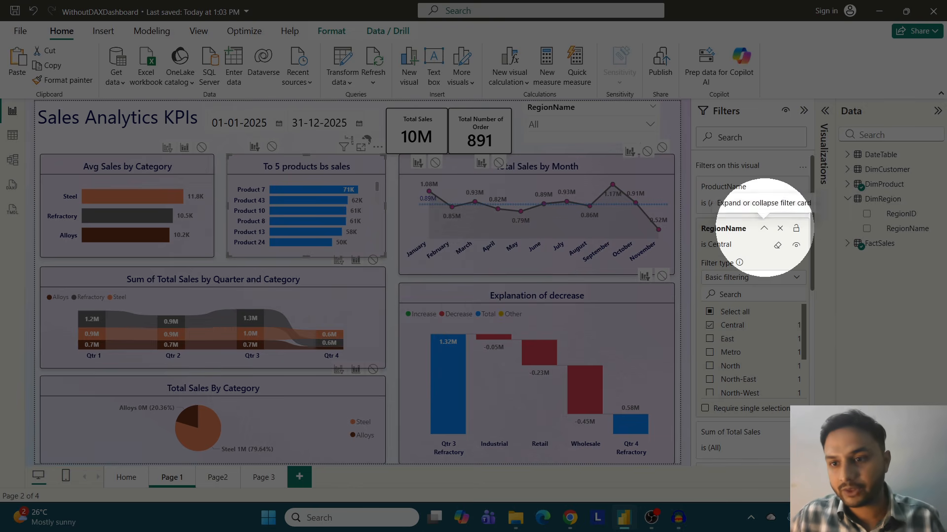
Collapse and clear the chart's visual-level RegionName filter, and collapse the page-level RegionName filter card.
left_click(764, 228)
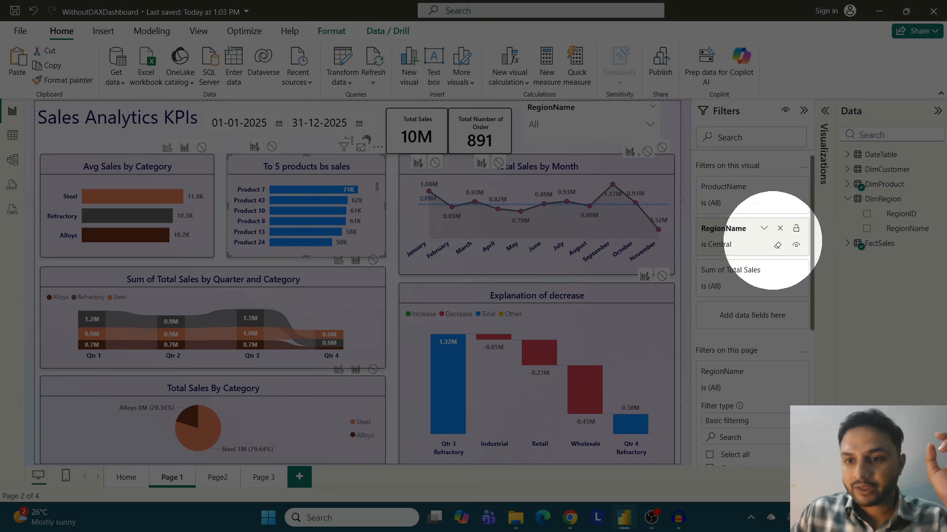
left_click(777, 246)
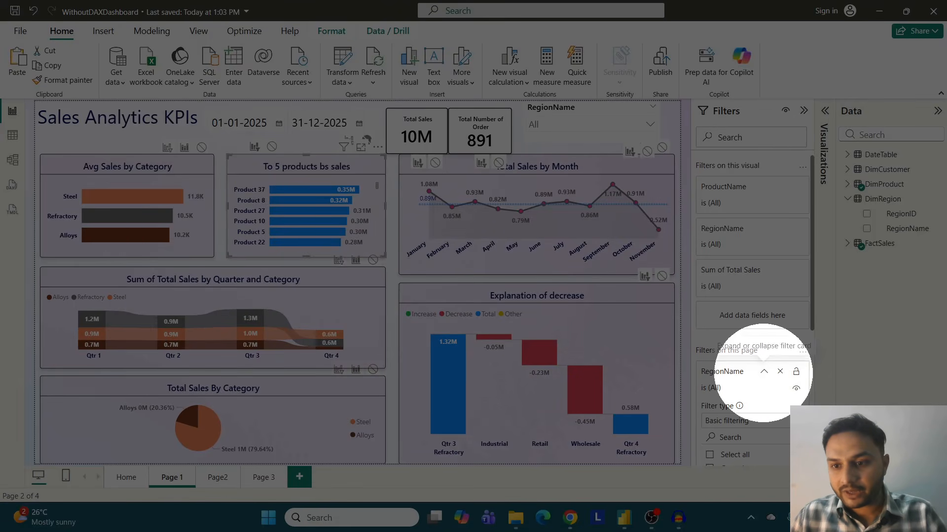
left_click(764, 371)
scroll(750, 390, "down", 2)
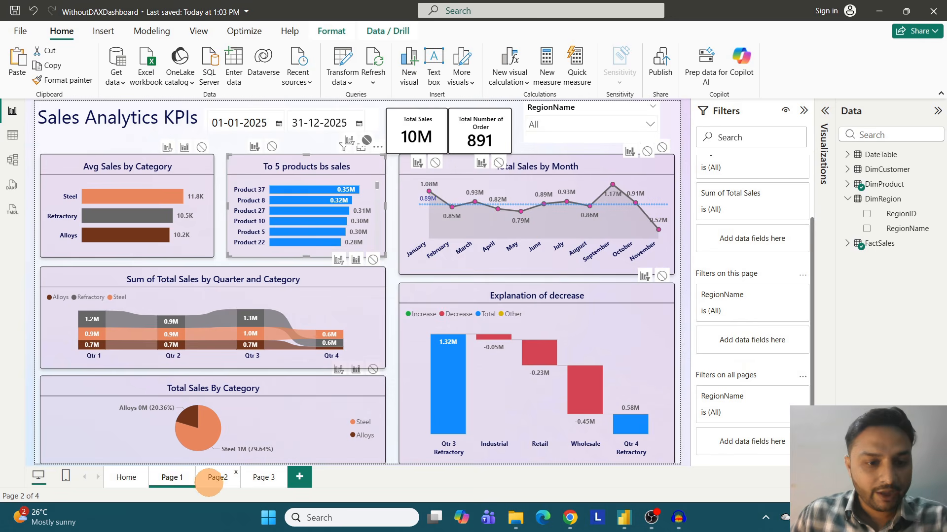
Check the filter sections on Page2 and Page 3, and move the RegionName slicer slightly lower on Page 1.
left_click(212, 478)
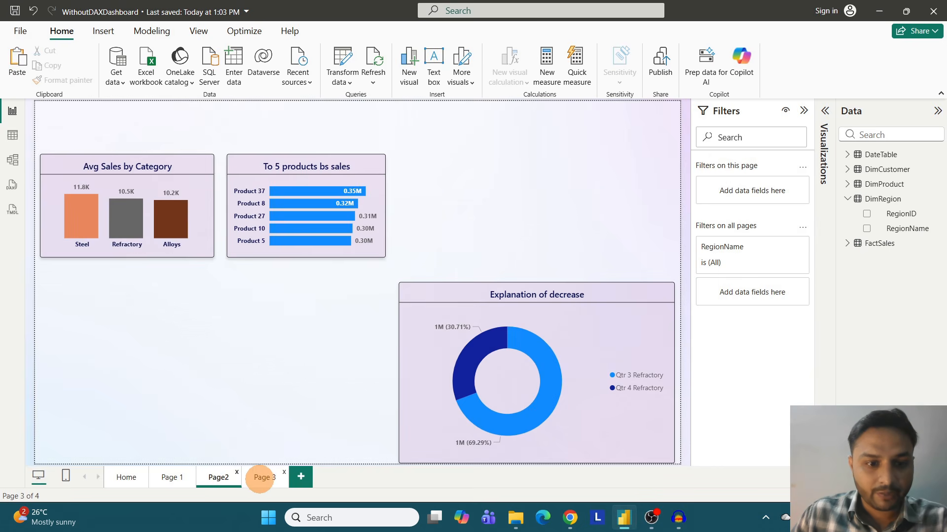
left_click(256, 478)
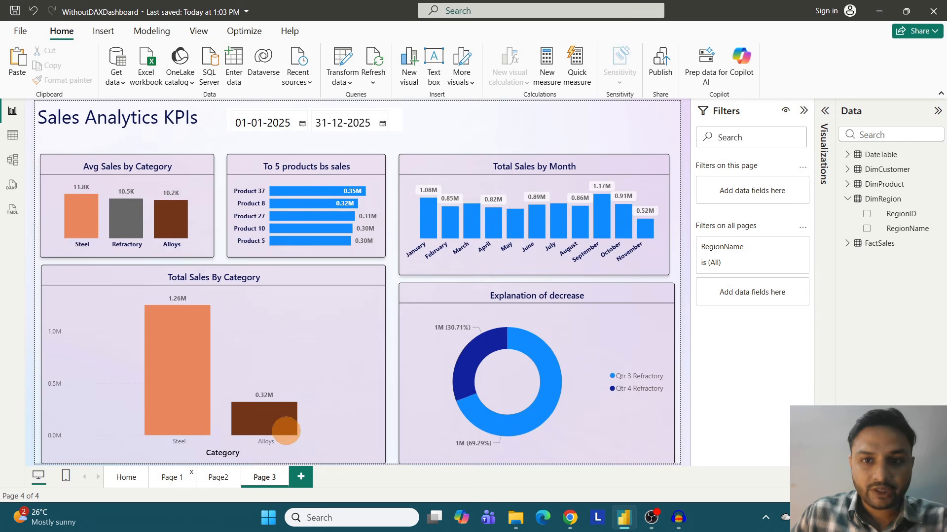
left_click(172, 478)
left_click_drag(566, 113, 570, 126)
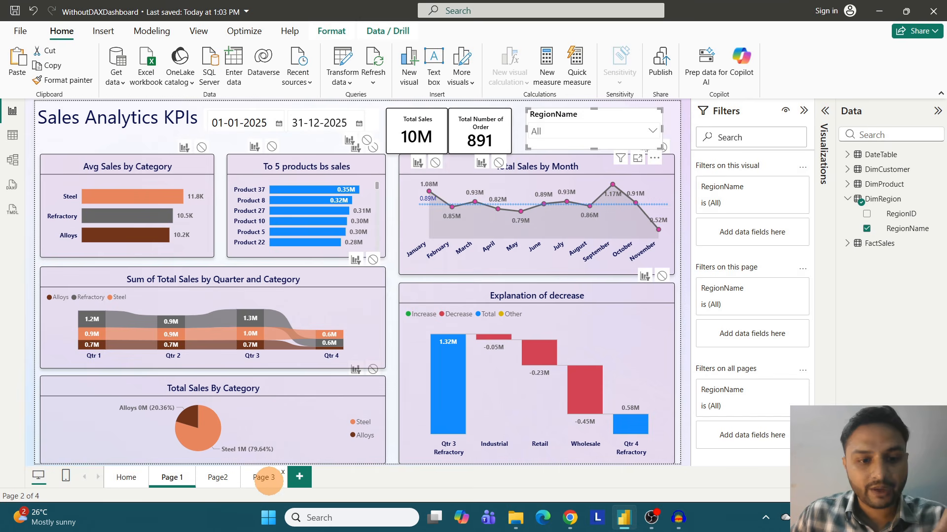
Compare the three report pages for the presence of the region slicer and the filters, ending on Page 1.
left_click(252, 479)
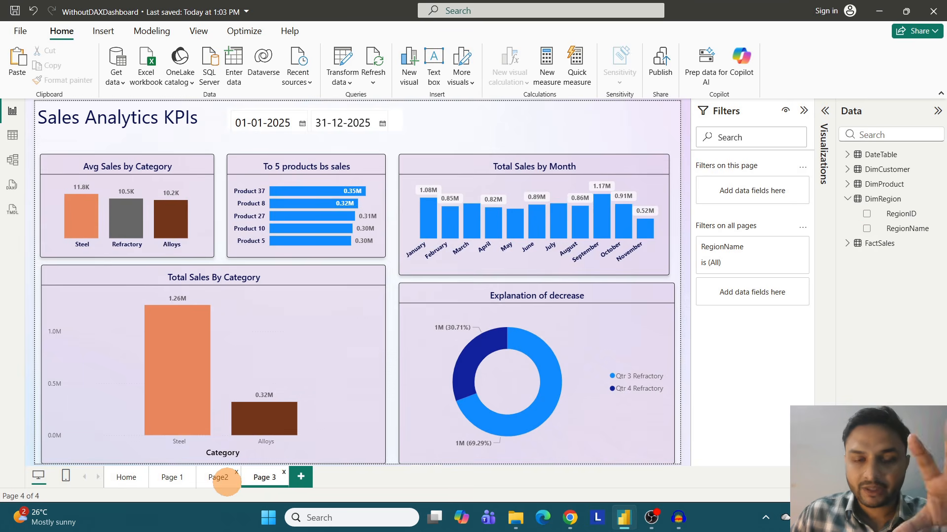
left_click(170, 477)
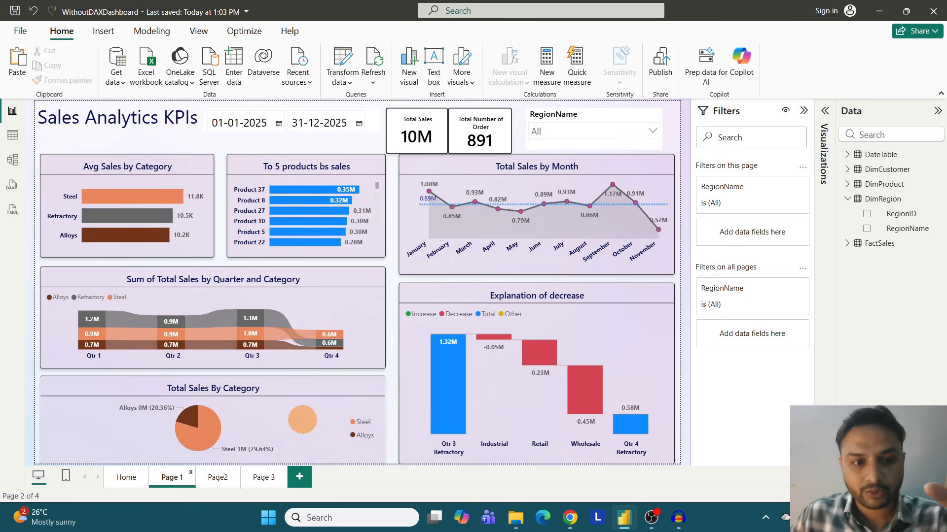
left_click(212, 477)
left_click(256, 477)
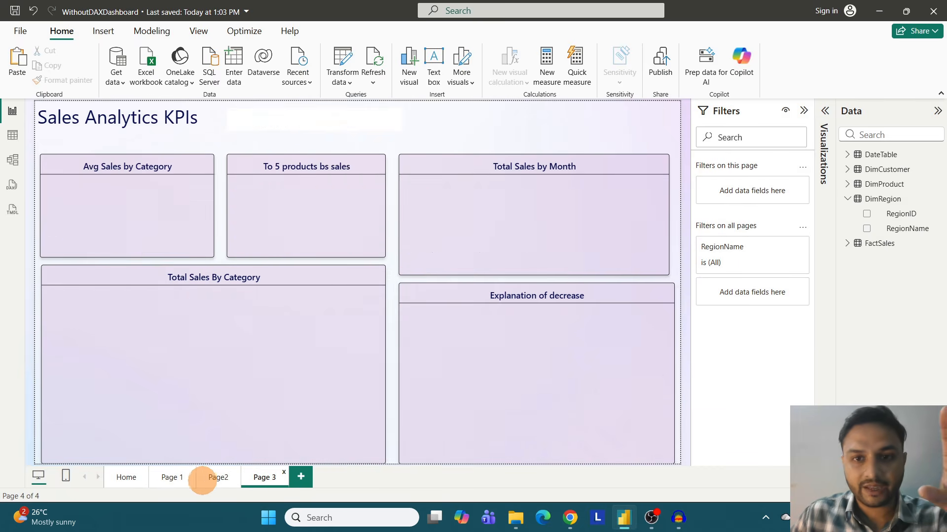
left_click(171, 478)
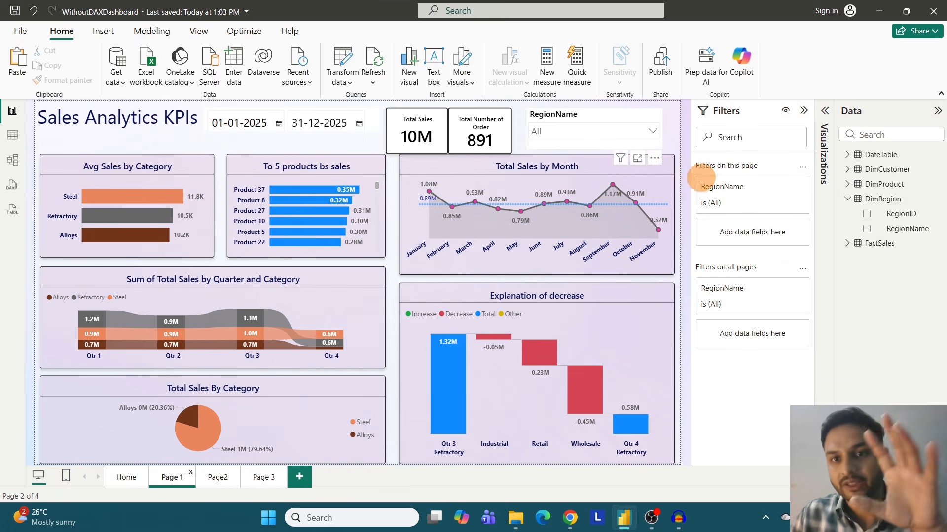
Copy the RegionName slicer from Page 1 to Page2 and keep the two slicers in sync.
left_click(565, 114)
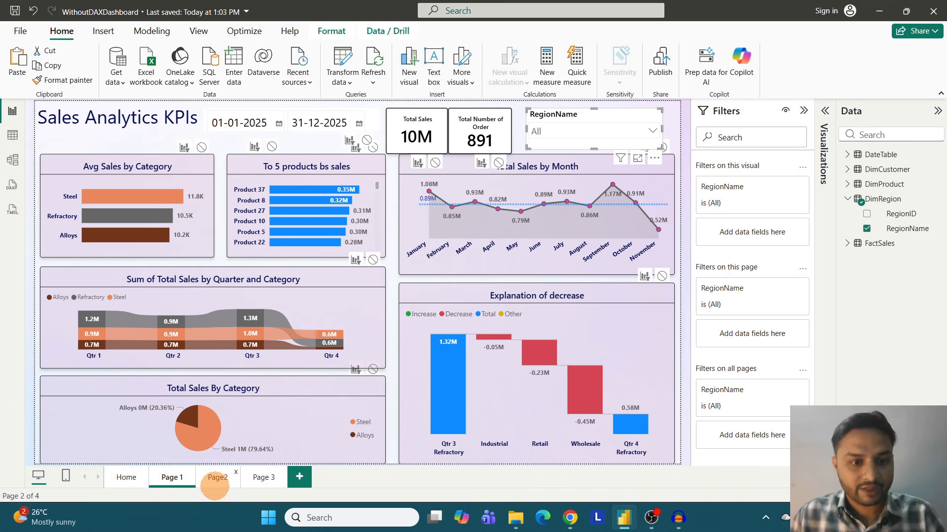
left_click(213, 477)
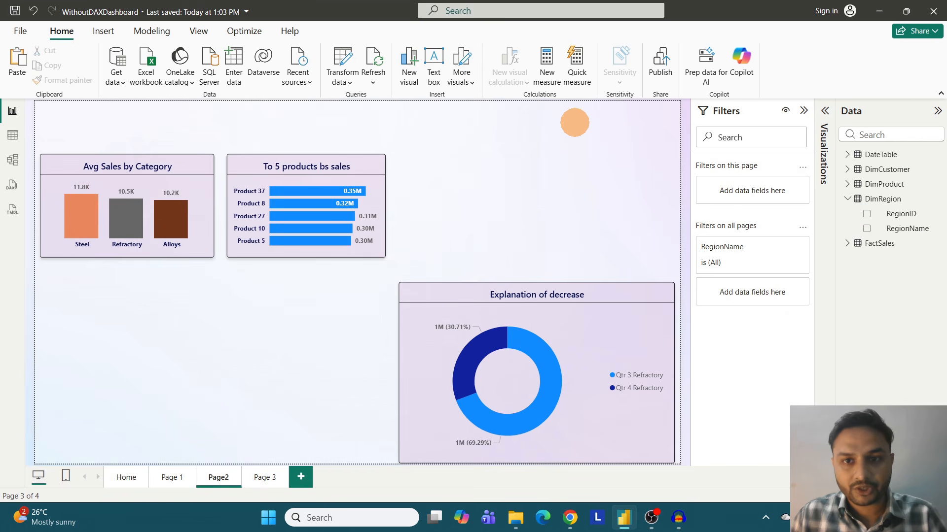
key("ctrl+v")
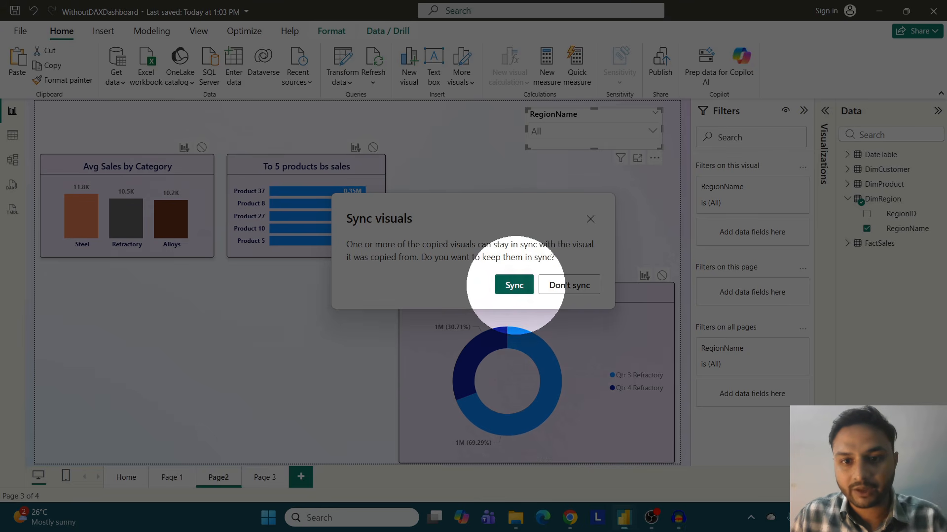
left_click(514, 285)
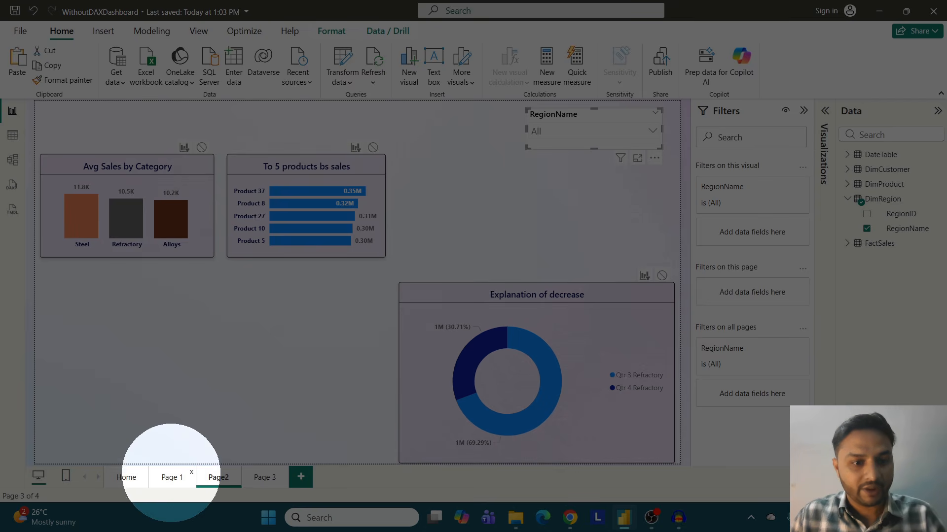
Test the slicer sync by selecting Central on Page 1, checking Page2, and clearing the selection there before returning to Page 1.
left_click(170, 475)
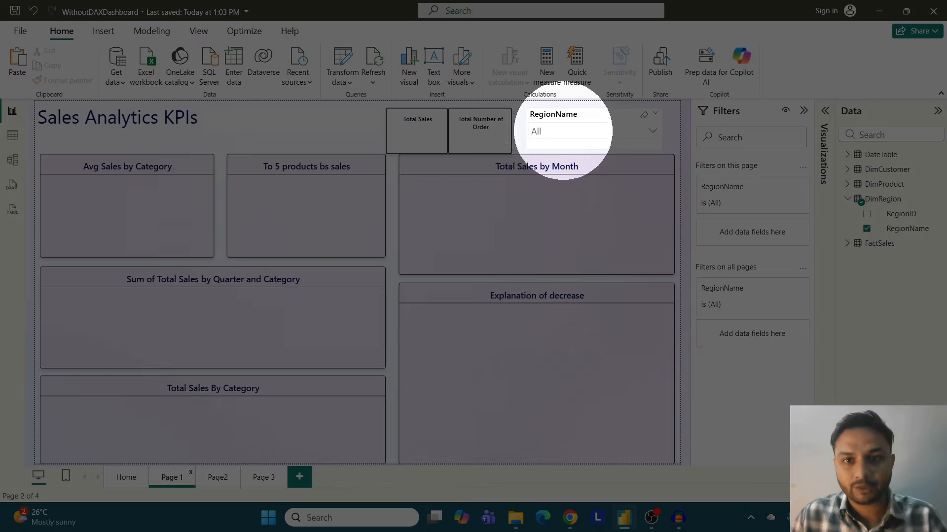
left_click(567, 131)
left_click(553, 162)
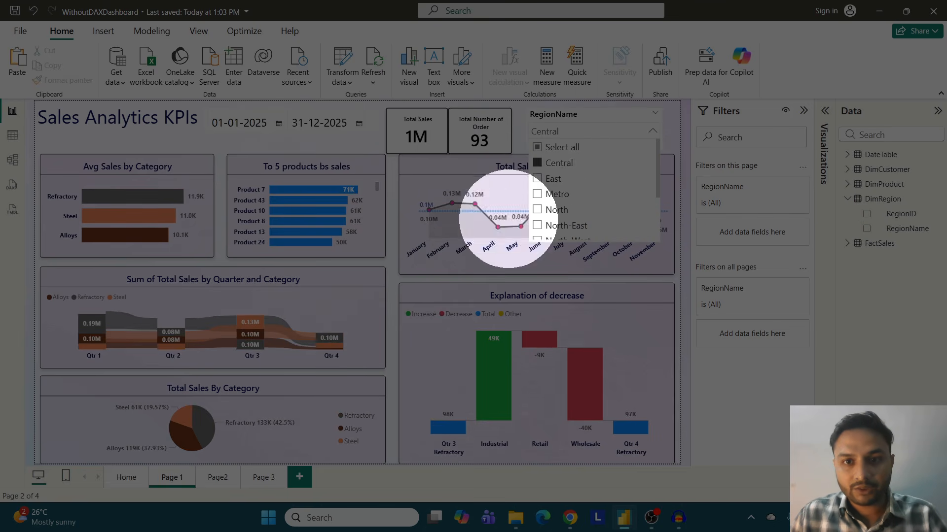
left_click(217, 477)
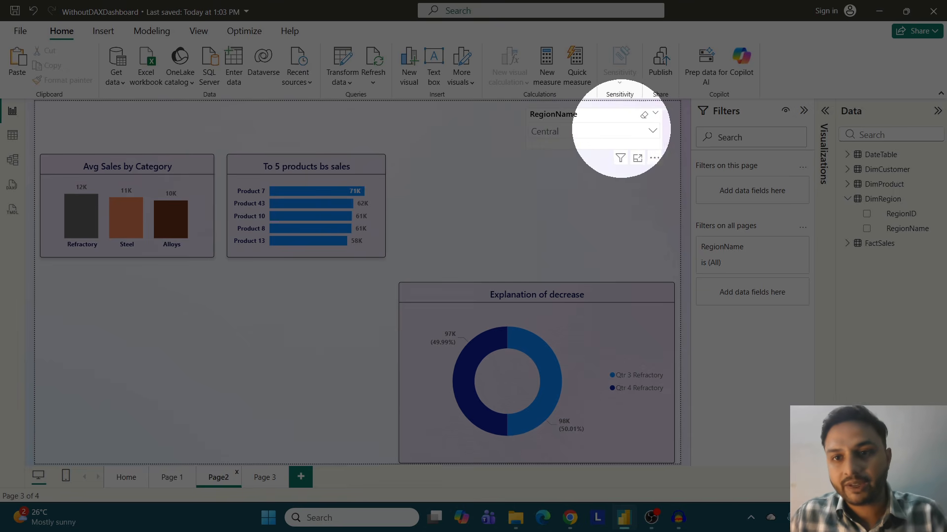
left_click(644, 115)
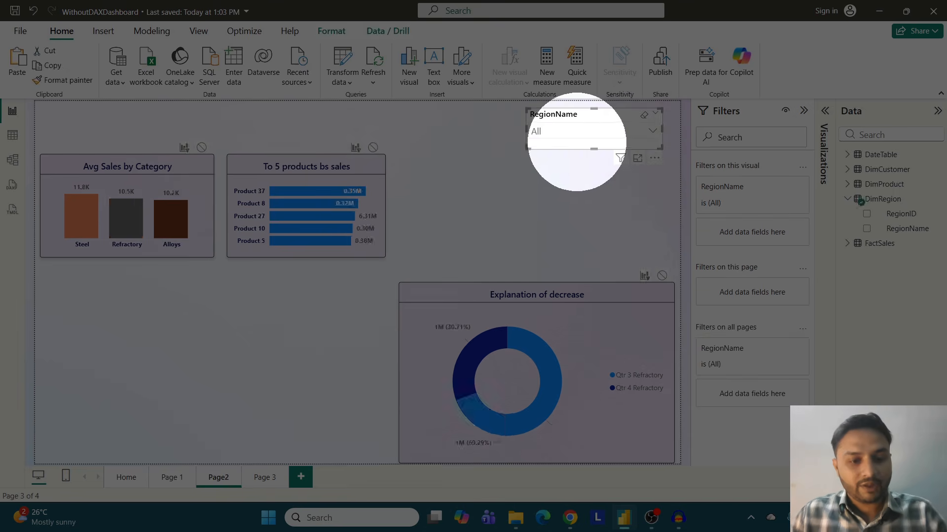
left_click(172, 476)
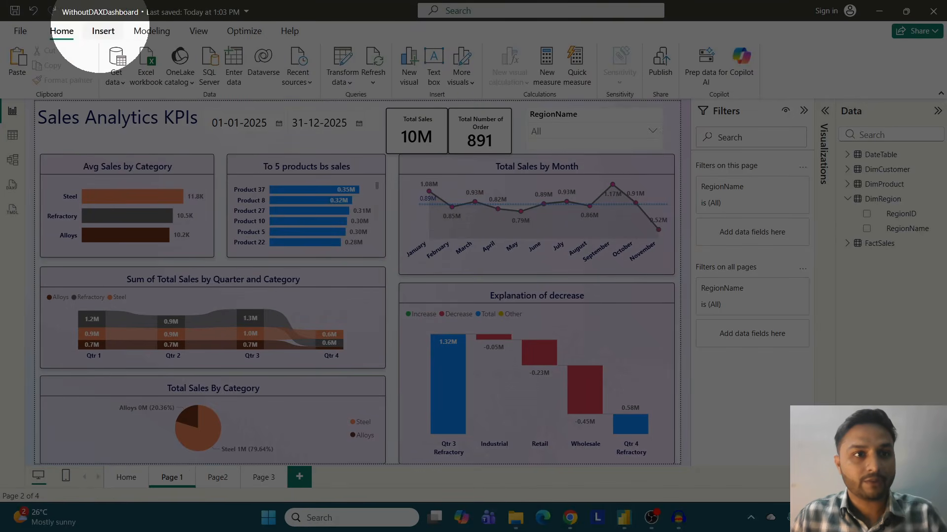
Show the report's view options and collapse the Filters pane beside Page 1, leaving the RegionName slicer on the canvas.
left_click(199, 30)
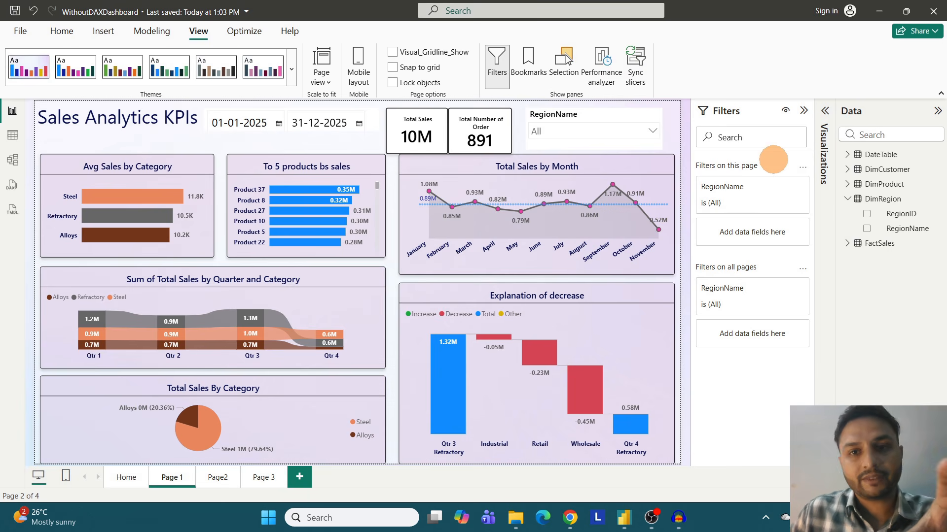
left_click(804, 110)
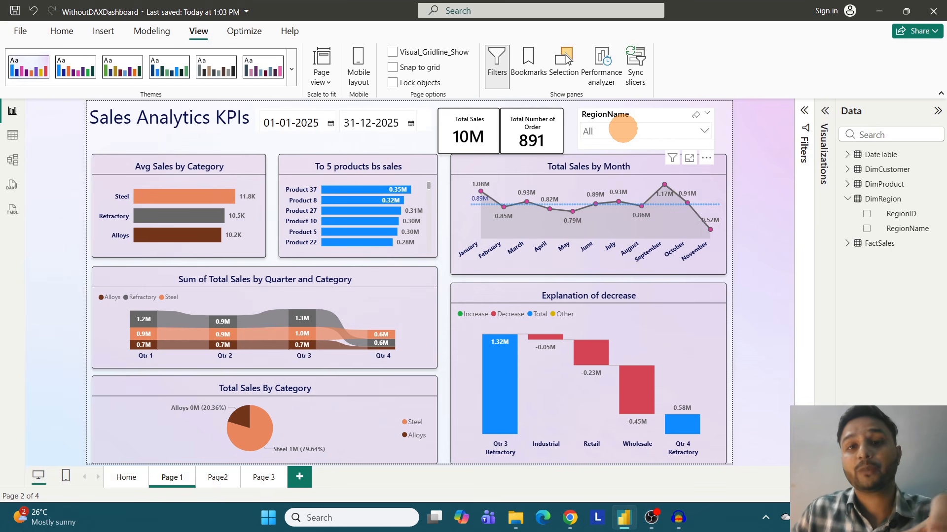
left_click(804, 111)
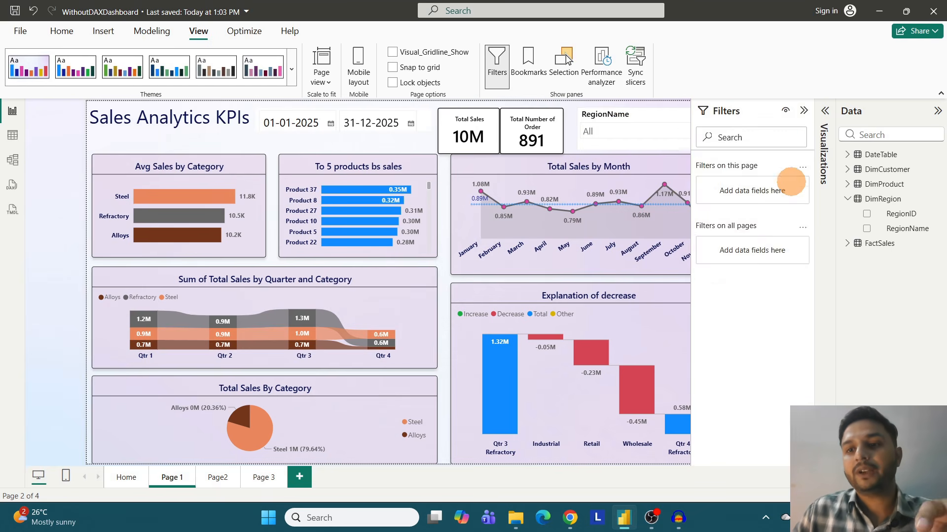
left_click(804, 110)
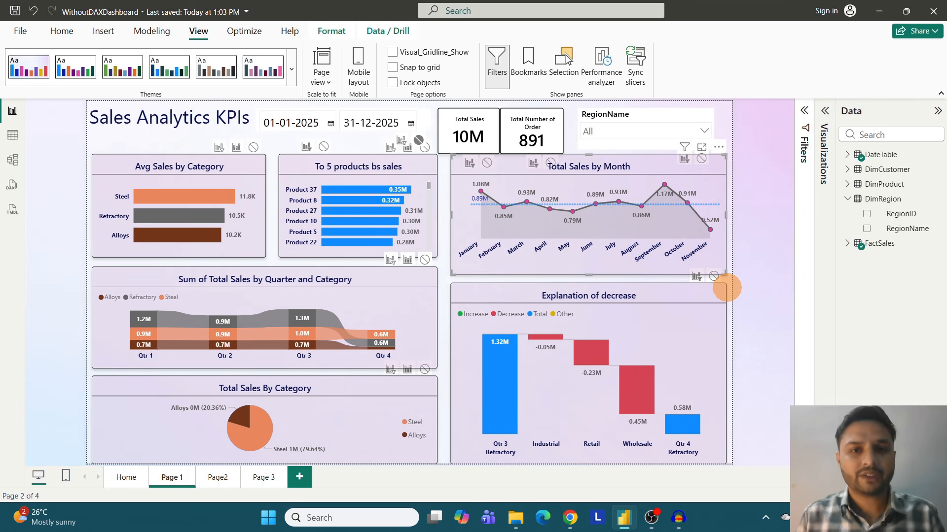